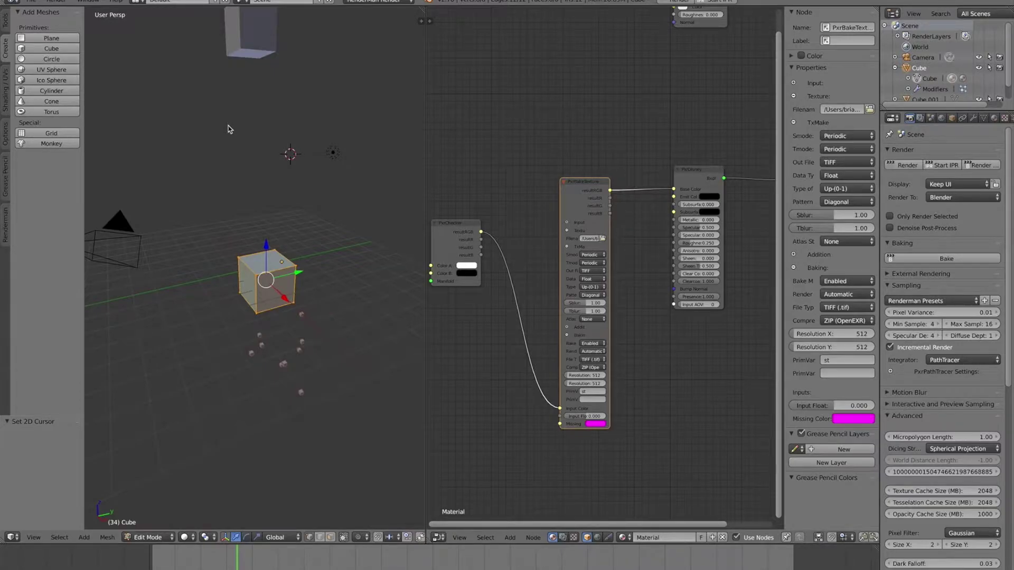
Switch to the browser and view the releases page of the PRMan-for-Blender GitHub repository, returning to Blender when done
mouse_move(434, 562)
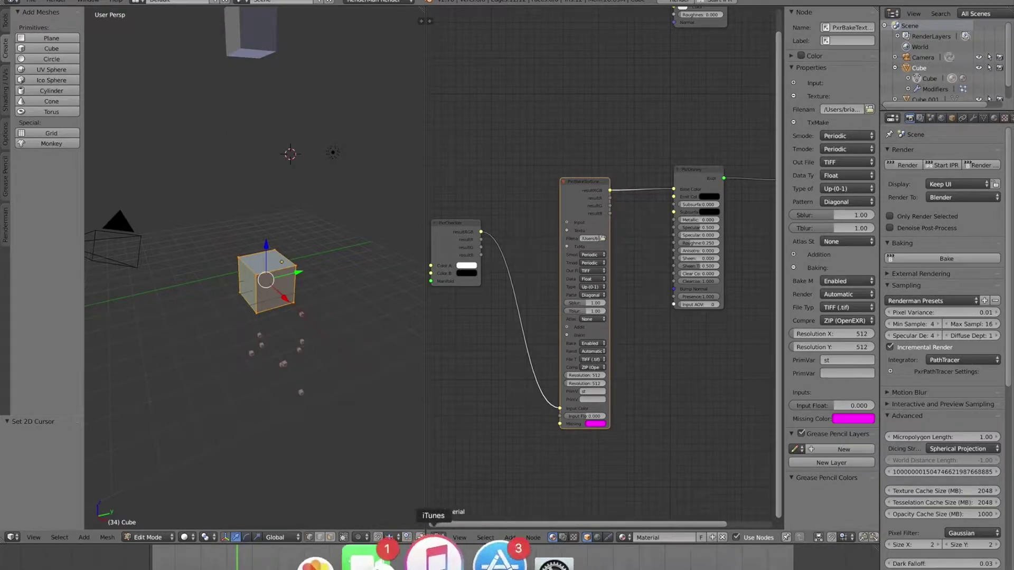
click(502, 559)
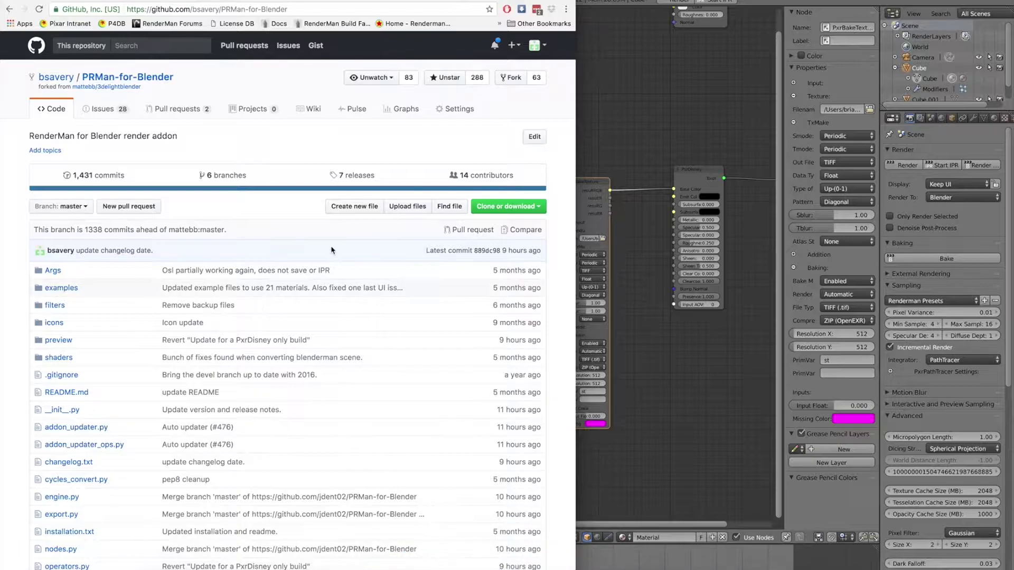
scroll(228, 121, down, 2)
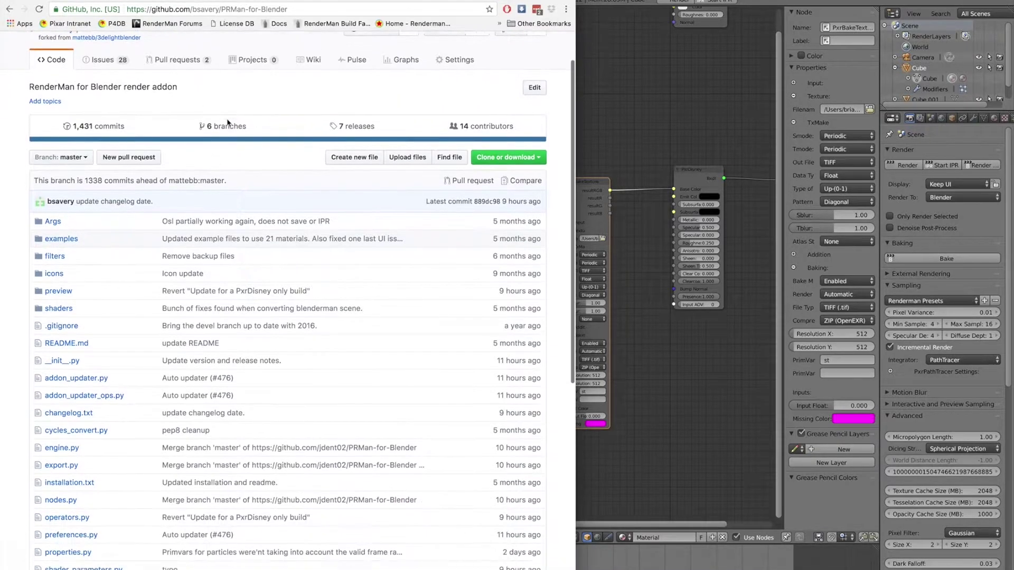
click(351, 112)
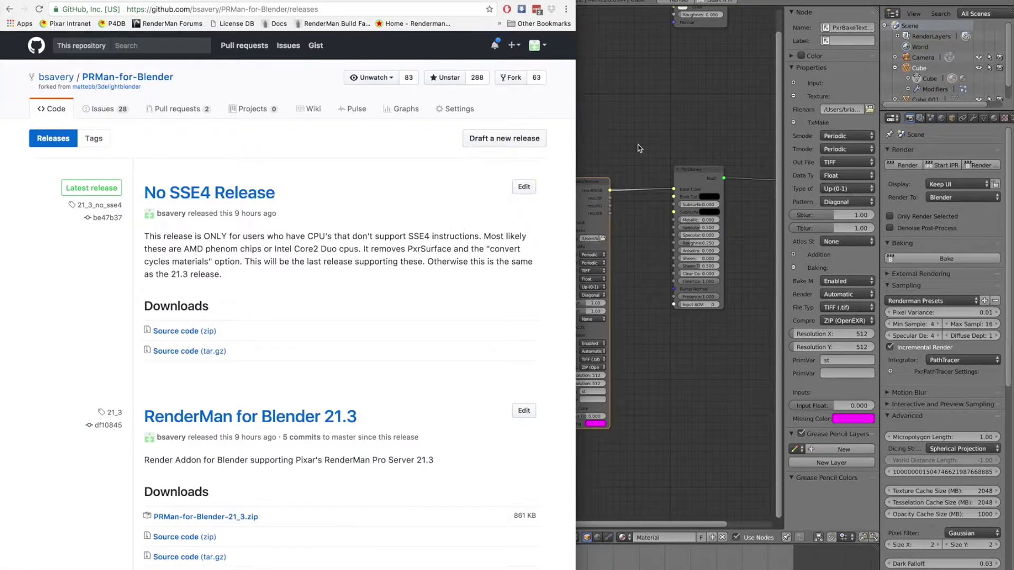
click(680, 123)
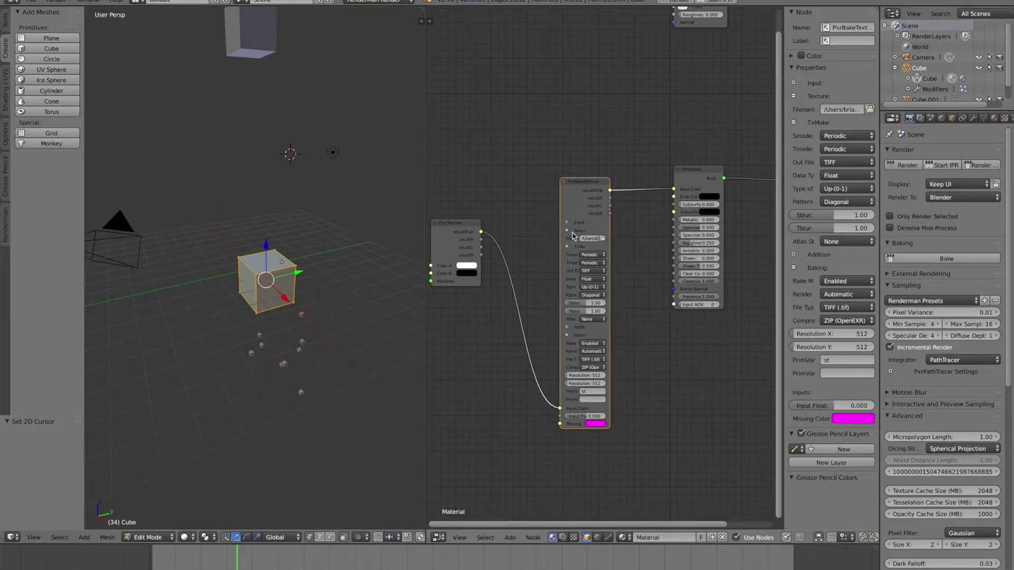
mouse_move(484, 567)
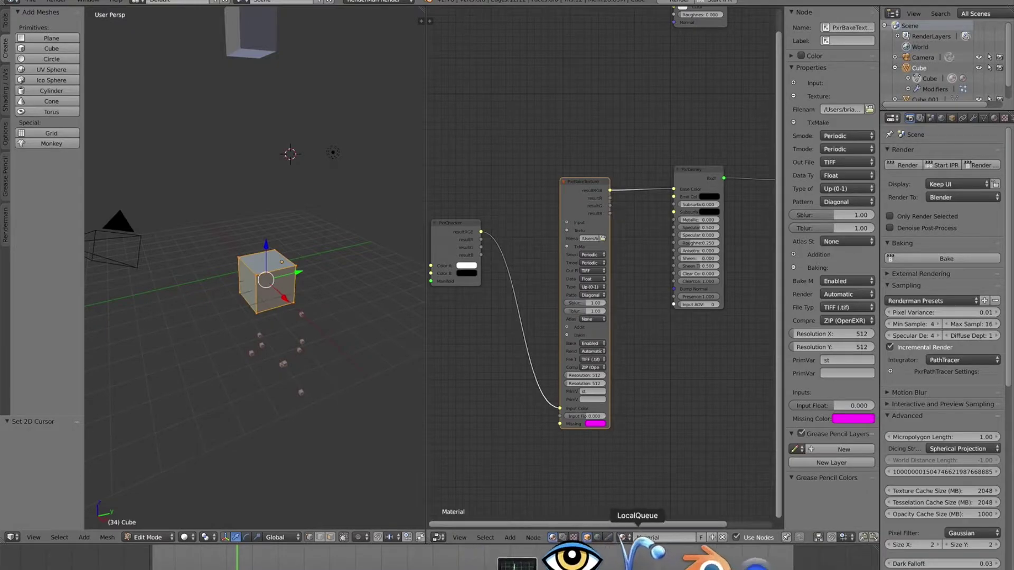
click(523, 559)
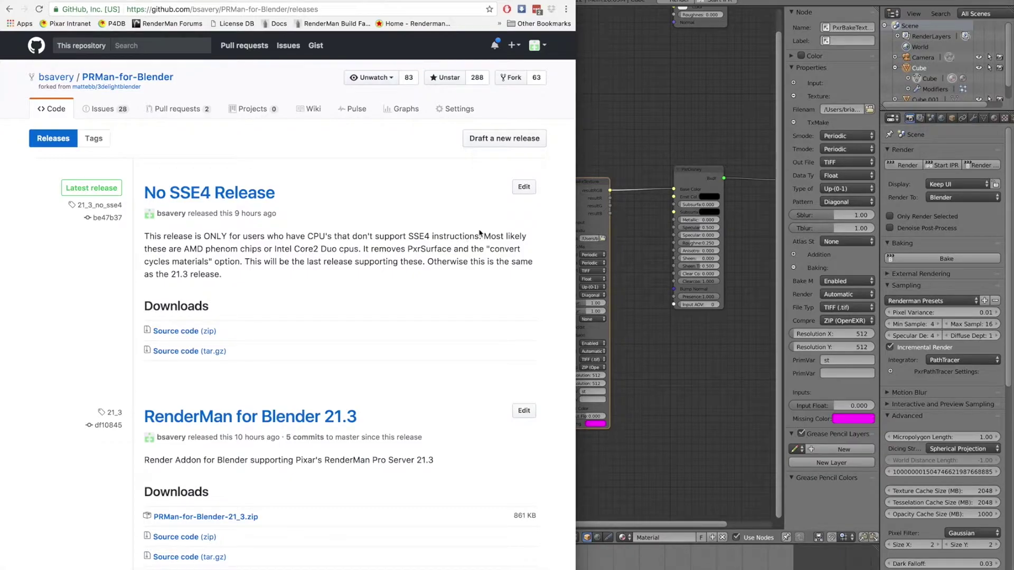
click(628, 96)
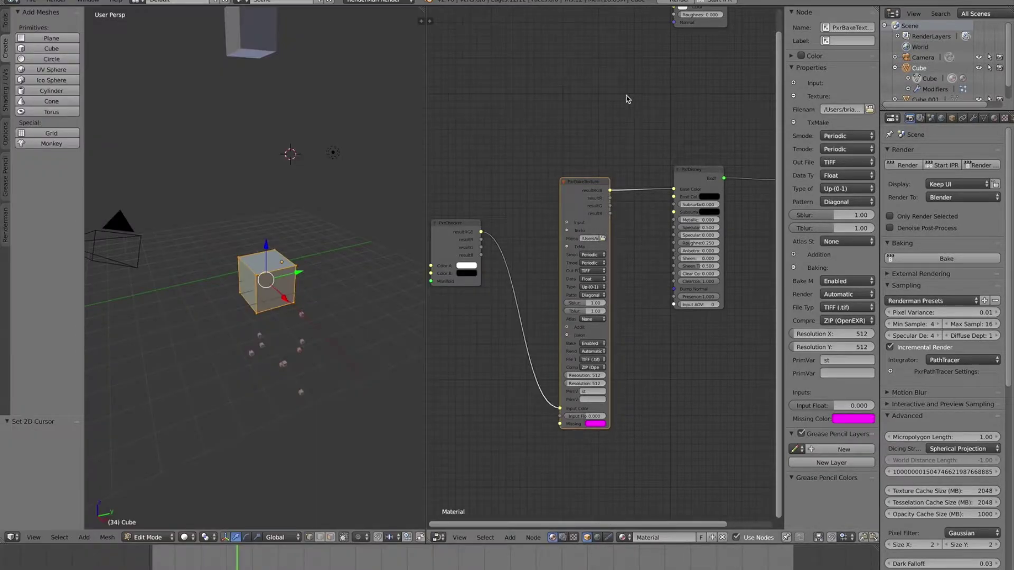
Open the add-on preferences for the Render category and expand the details of the enabled RenderMan For Blender add-on
click(32, 2)
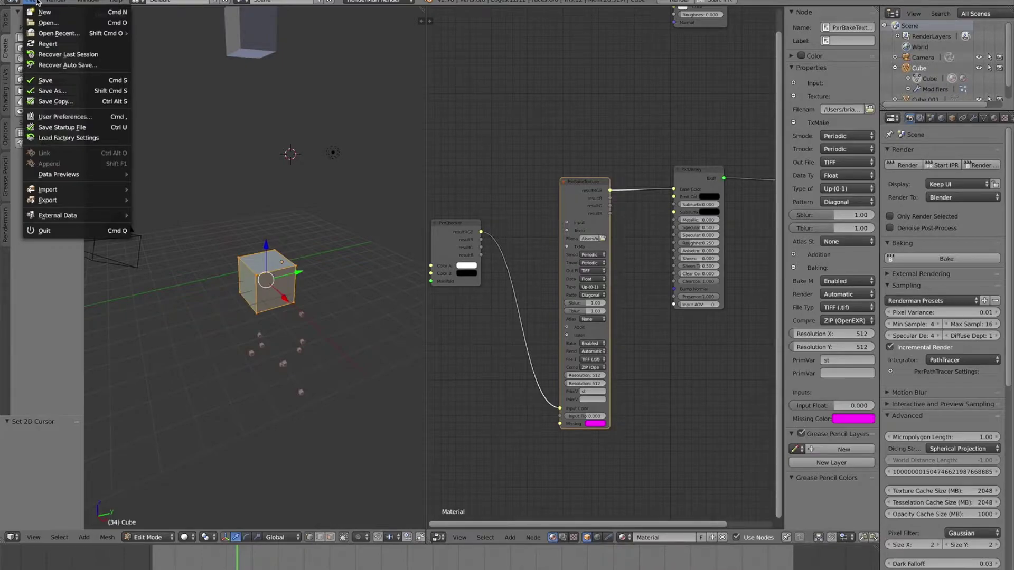
click(46, 117)
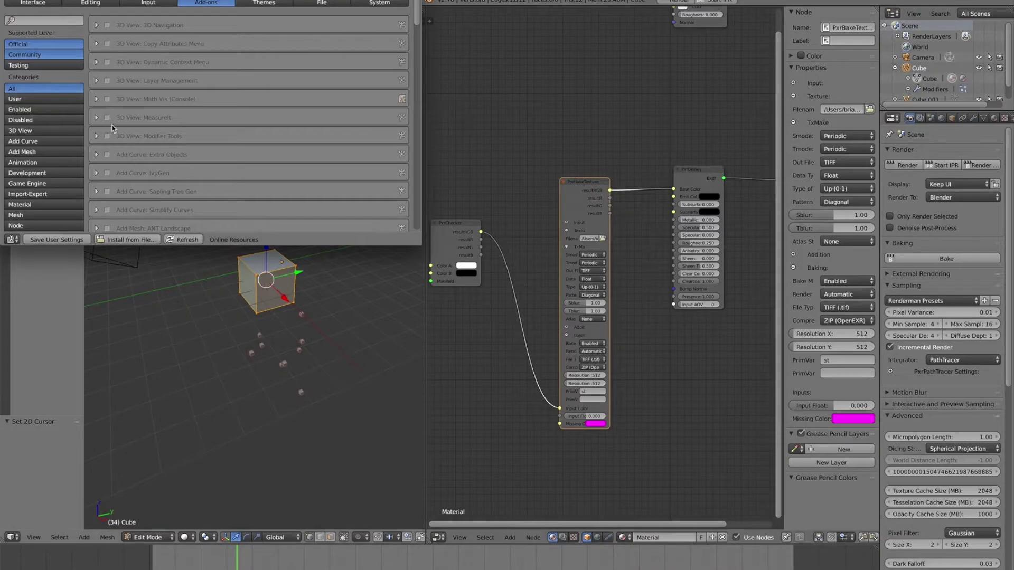
scroll(88, 133, down, 5)
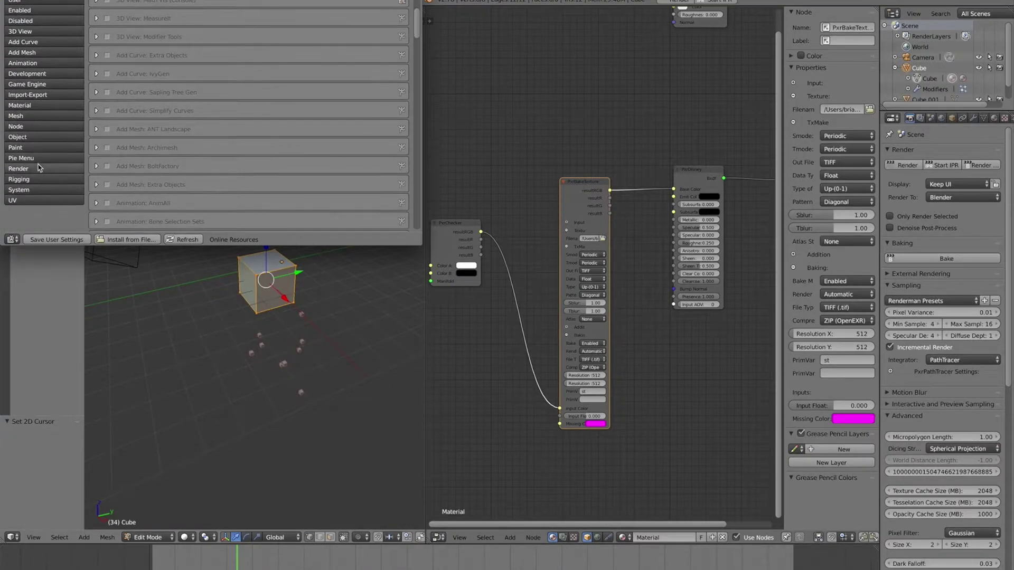
click(38, 168)
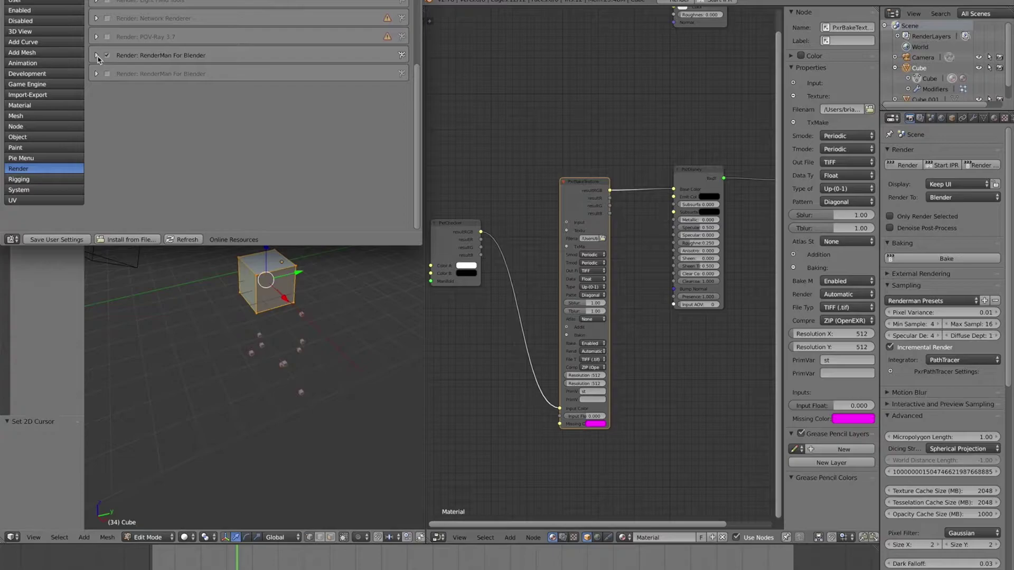
scroll(109, 155, up, 5)
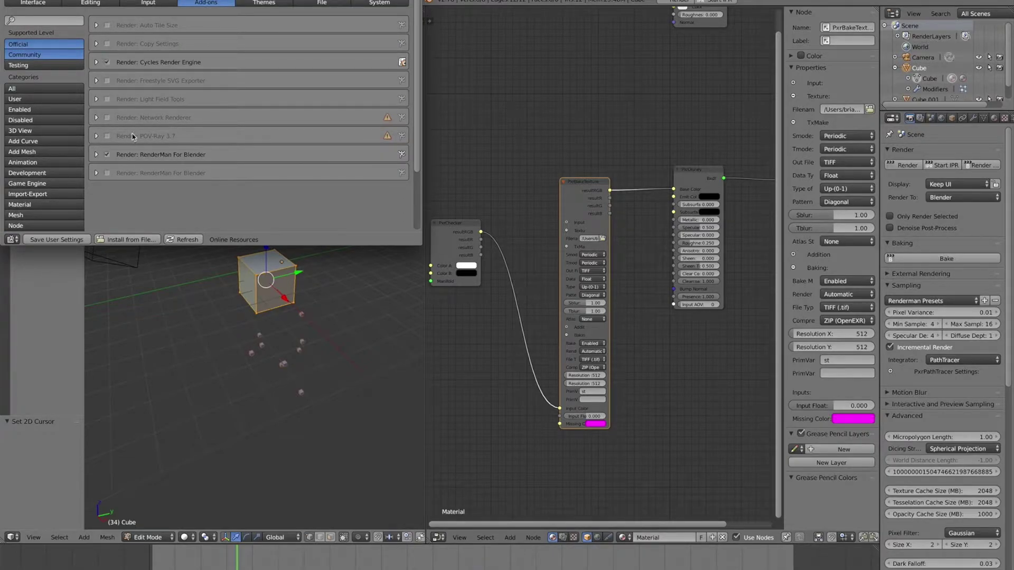
click(96, 155)
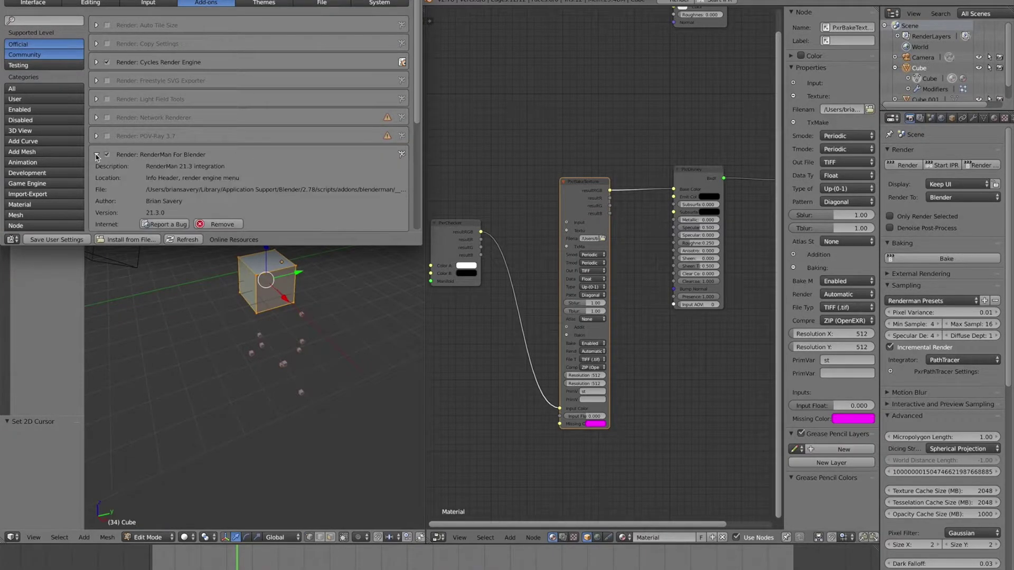
Examine the RenderMan For Blender add-on's preferences and updater settings, and close the user preferences
scroll(134, 166, down, 3)
scroll(138, 168, down, 5)
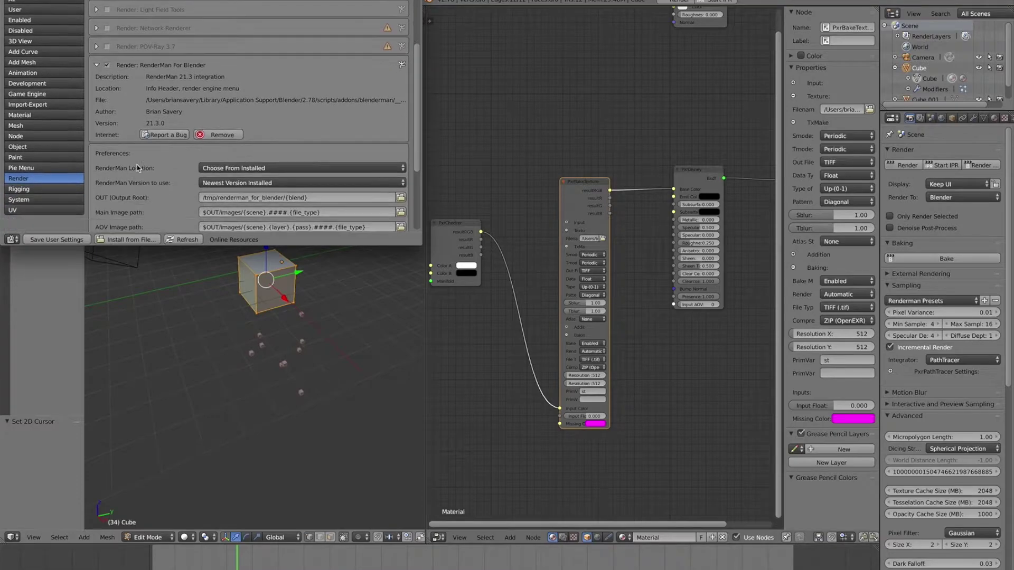
scroll(156, 159, up, 5)
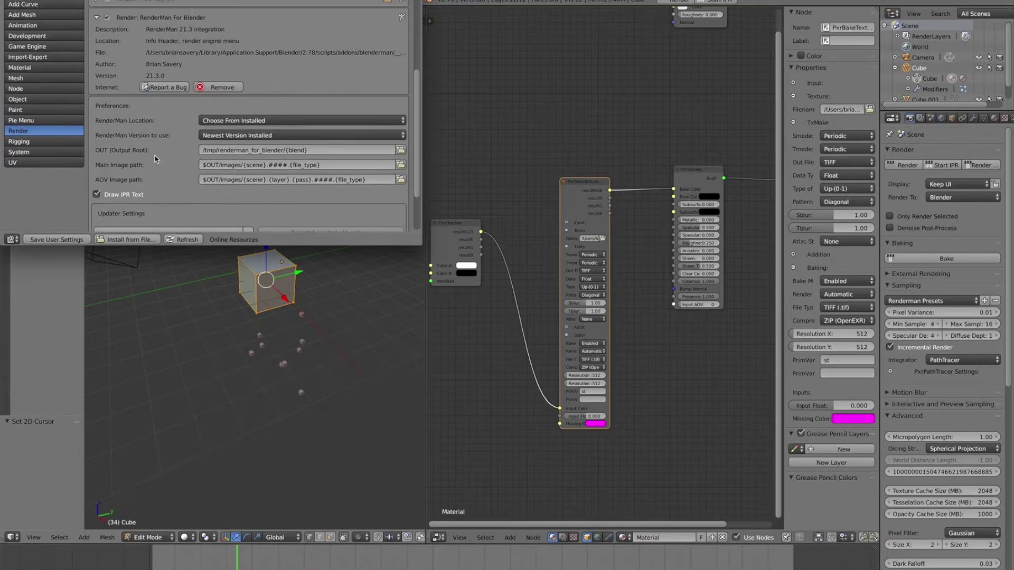
click(95, 32)
click(95, 33)
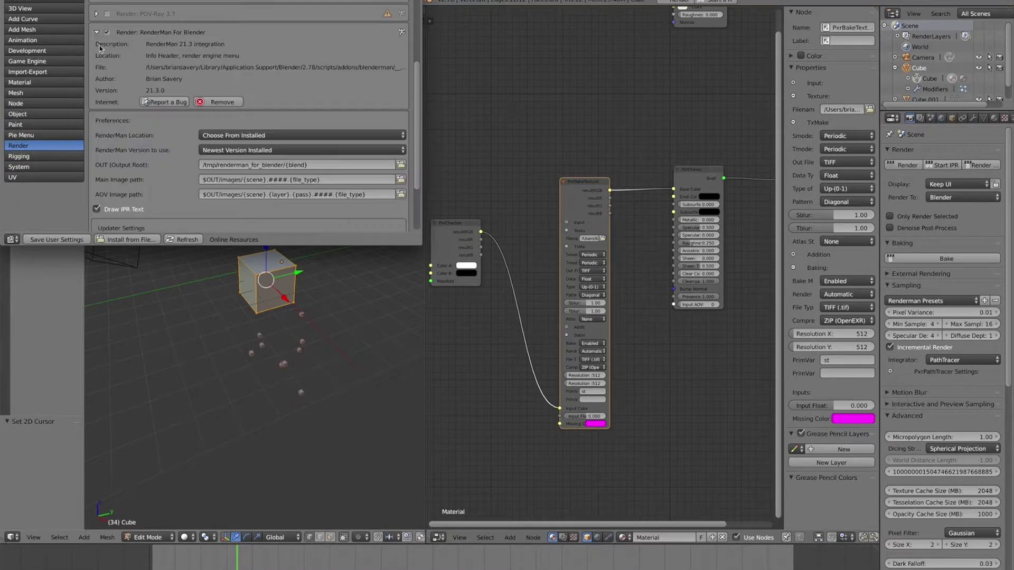
scroll(135, 158, down, 3)
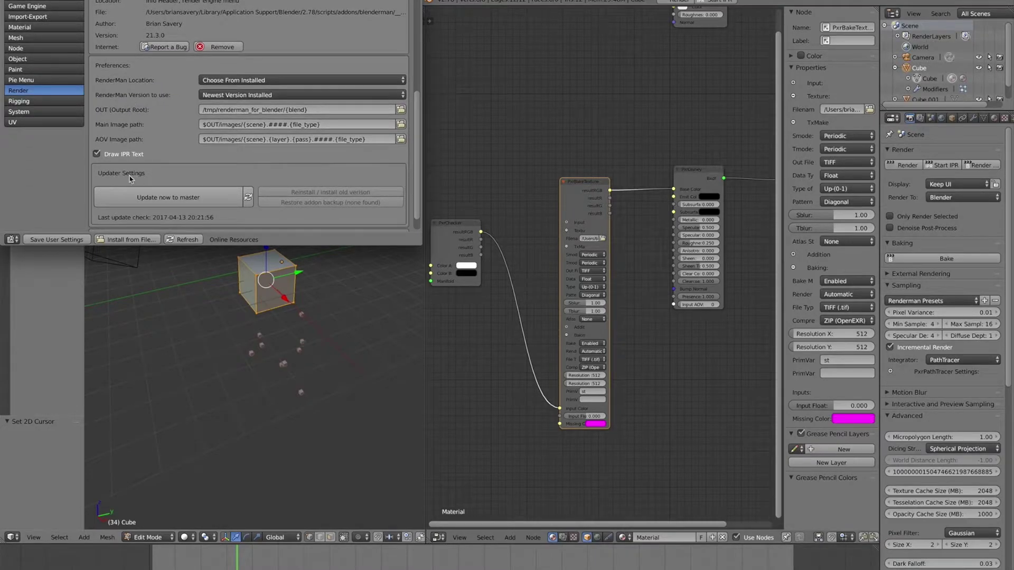
scroll(149, 186, down, 1)
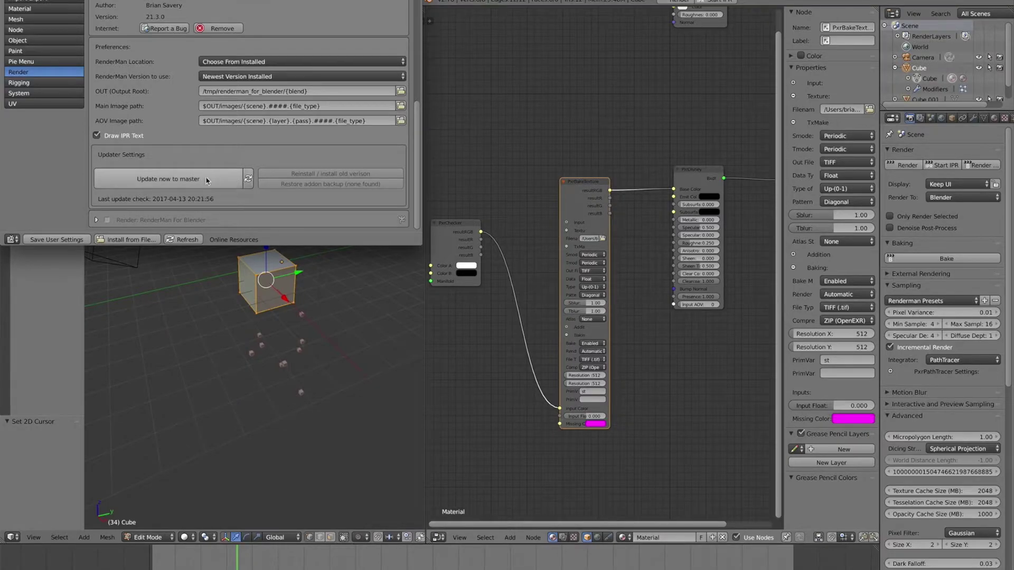
scroll(174, 127, up, 8)
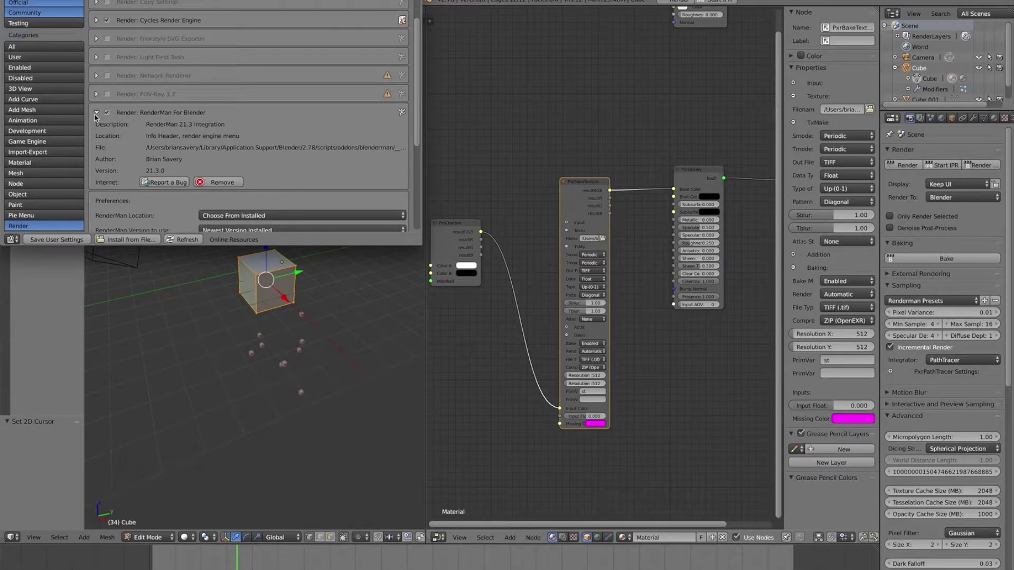
click(96, 113)
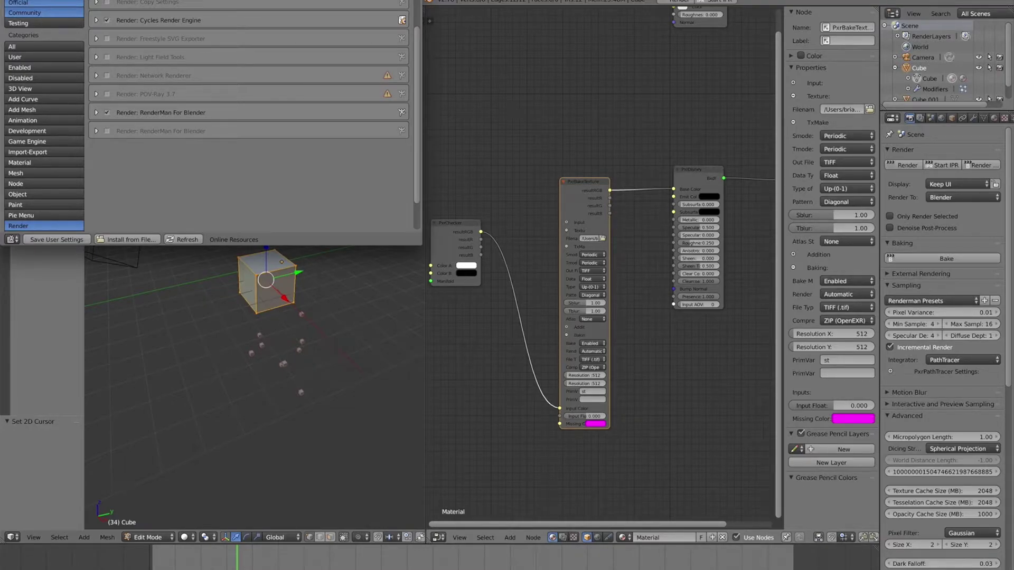
key(super+w)
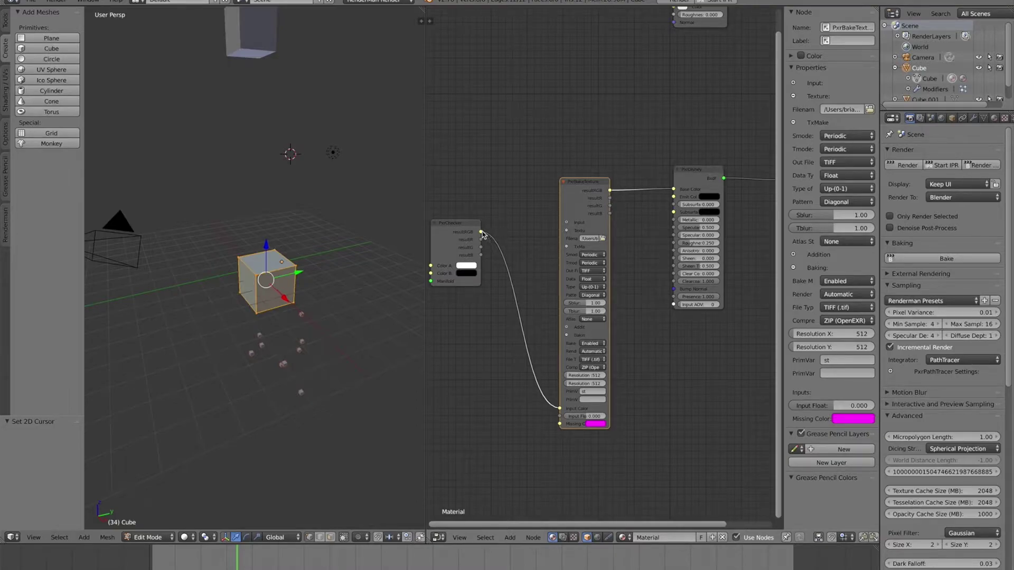
Link the PxrChecker node's resultRGB directly to the PxrDisney Base Color and move the PxrBakeTexture node up between them
drag(480, 231, 673, 189)
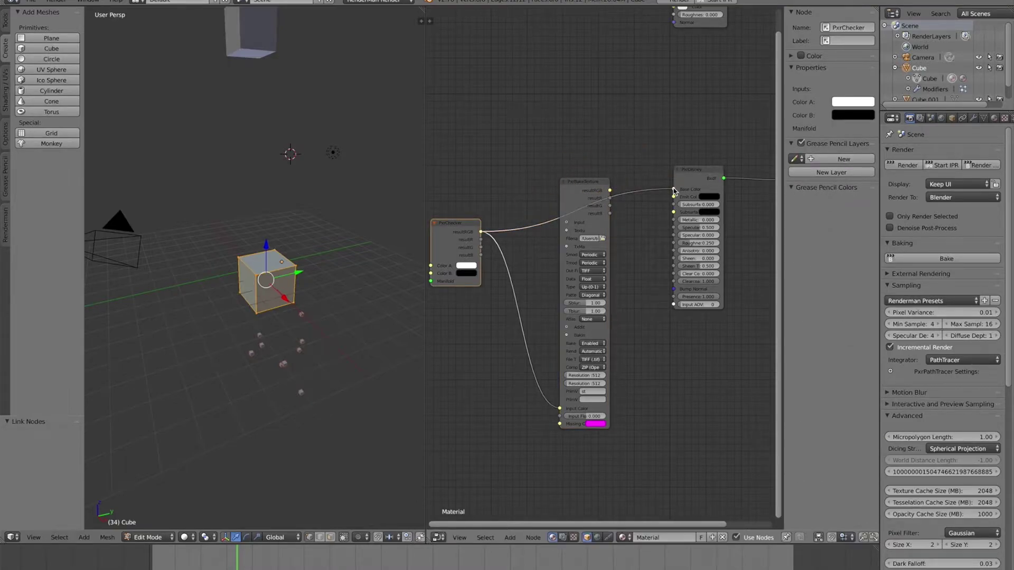
drag(581, 182, 581, 293)
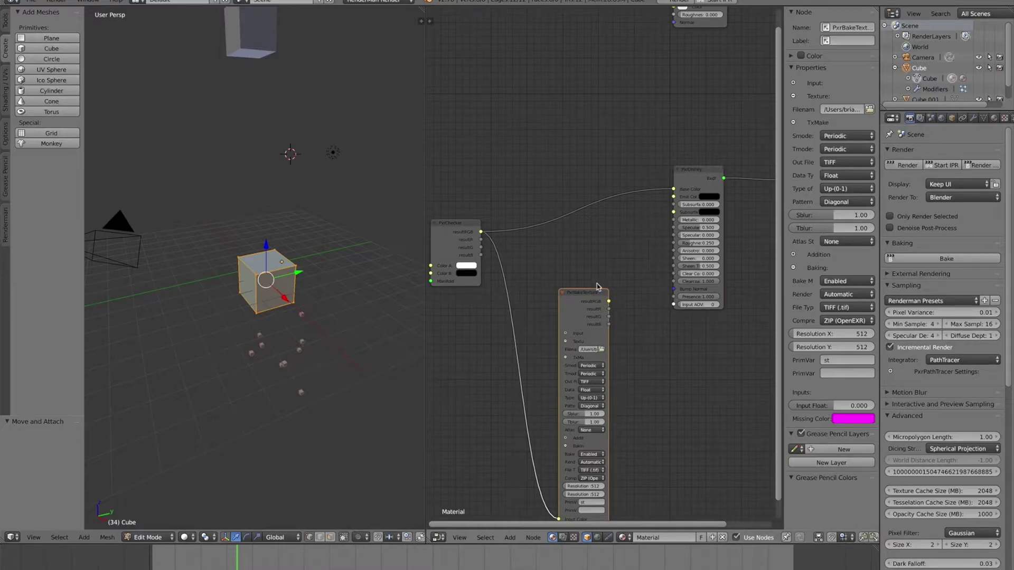
drag(584, 294, 567, 138)
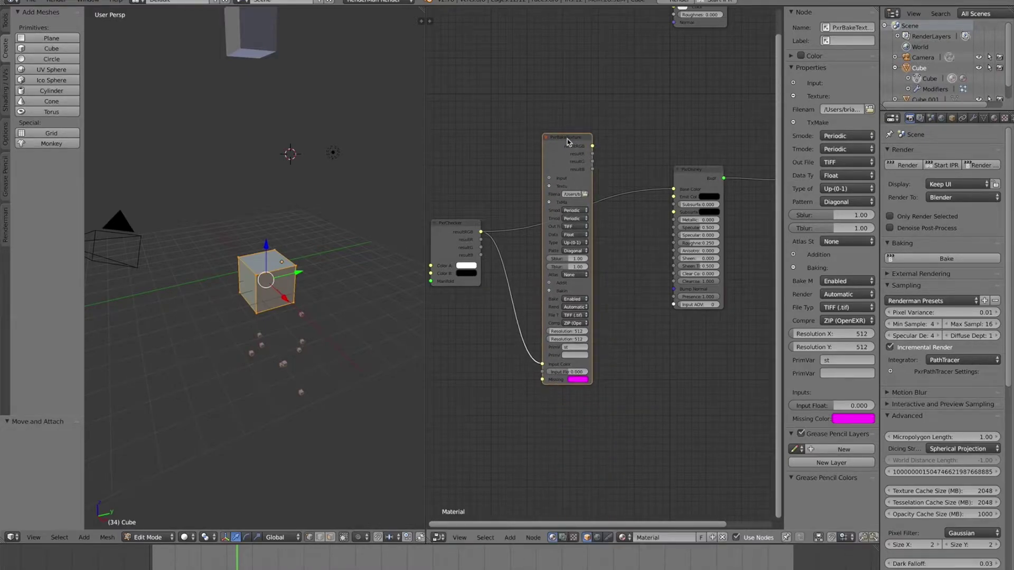
Link the PxrBakeTexture node's resultRGB to the PxrDisney Base Color and widen the bake node so its settings are readable
click(481, 233)
drag(593, 147, 673, 189)
click(563, 139)
drag(592, 186, 626, 185)
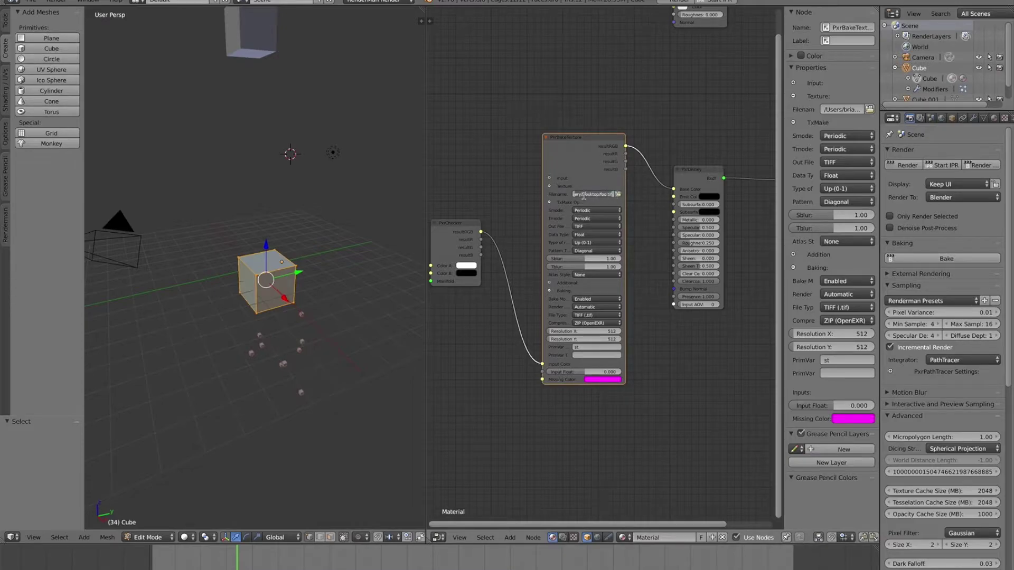
Accept foo.tif on the Desktop as the PxrBakeTexture node's file and keep TIFF as the out file type
click(583, 195)
click(618, 194)
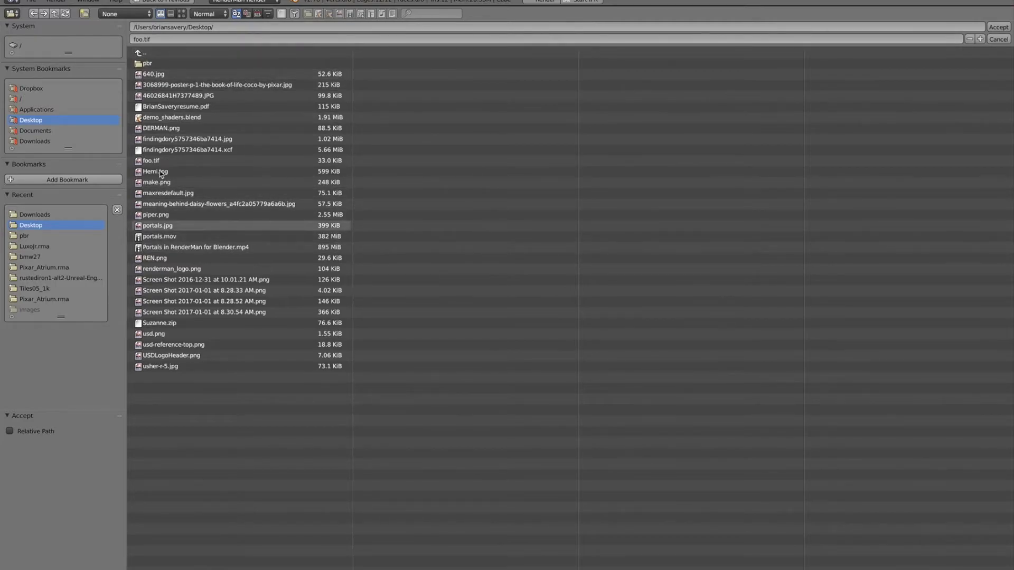
click(999, 28)
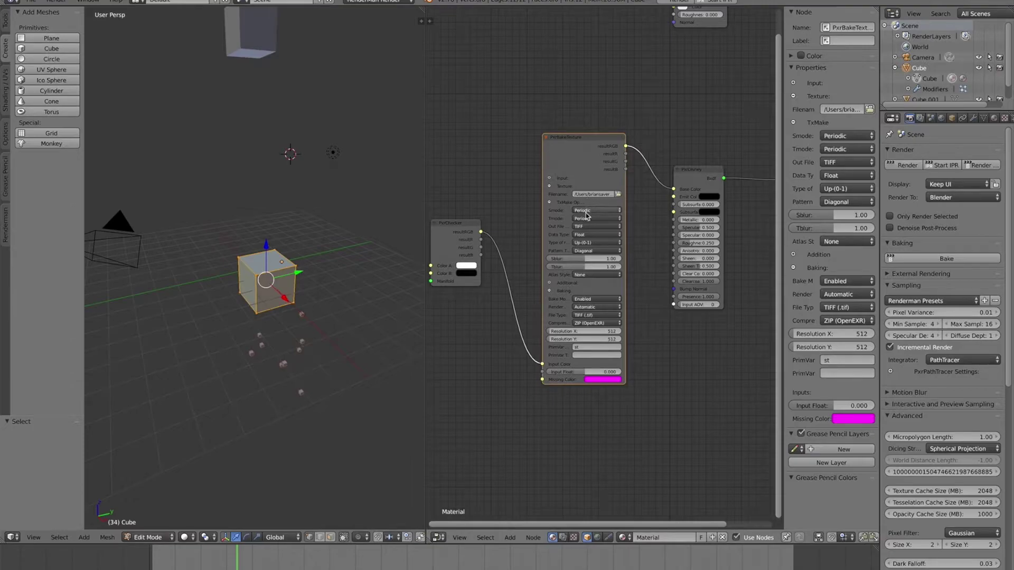
click(579, 227)
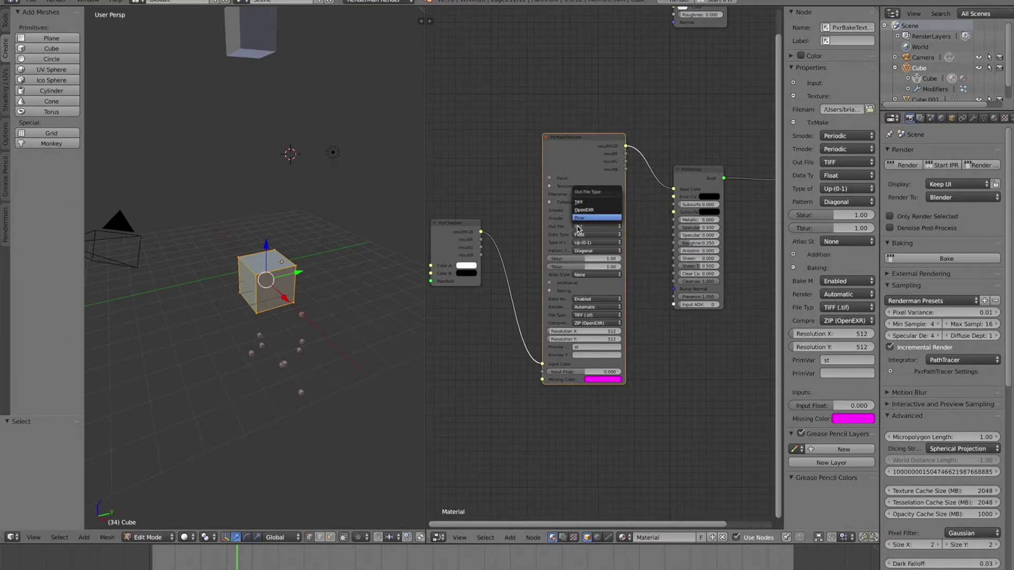
click(579, 228)
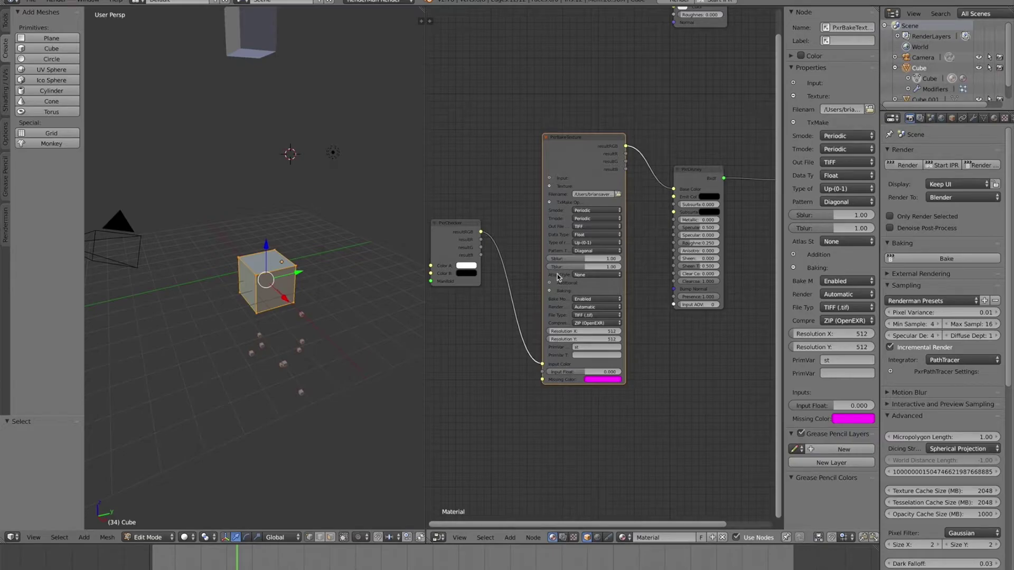
Enter st as the bake texture node's first PrimVar and bake the scene's textures
click(576, 348)
text(st)
click(955, 257)
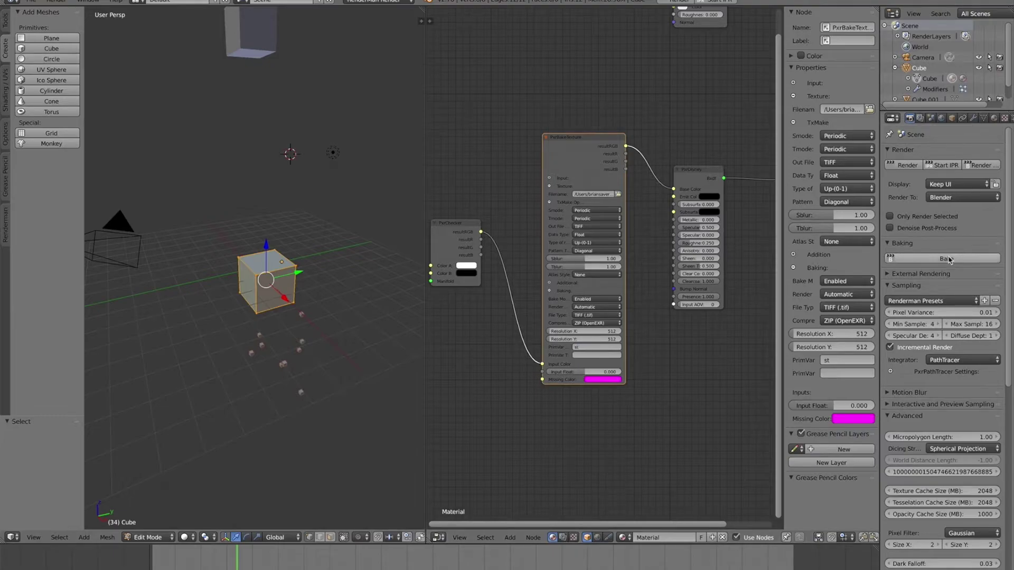
Check the newest bake job in LocalQueue and bring up the Desktop folder in Finder to locate the baked foo.tif
mouse_move(692, 554)
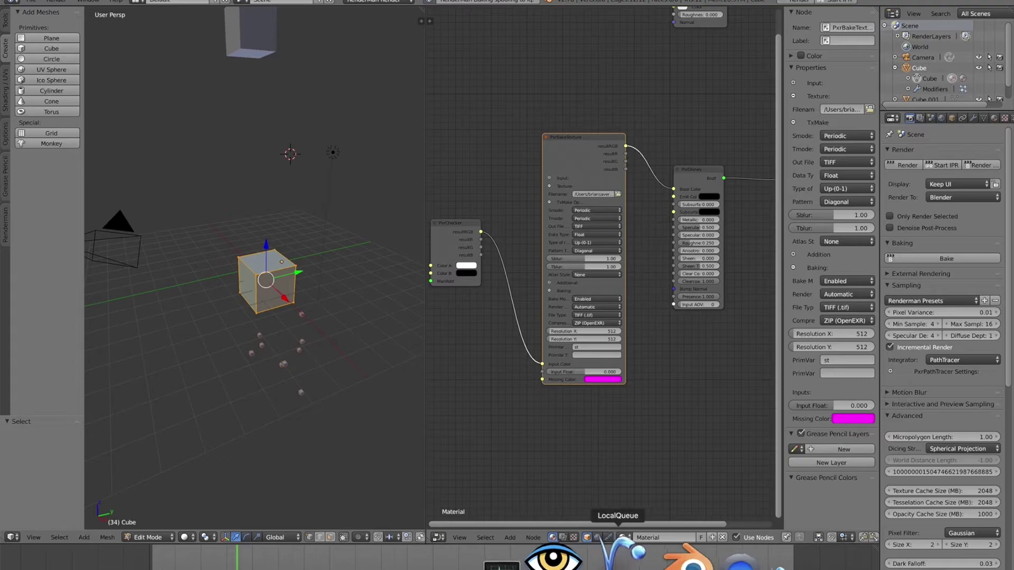
click(694, 549)
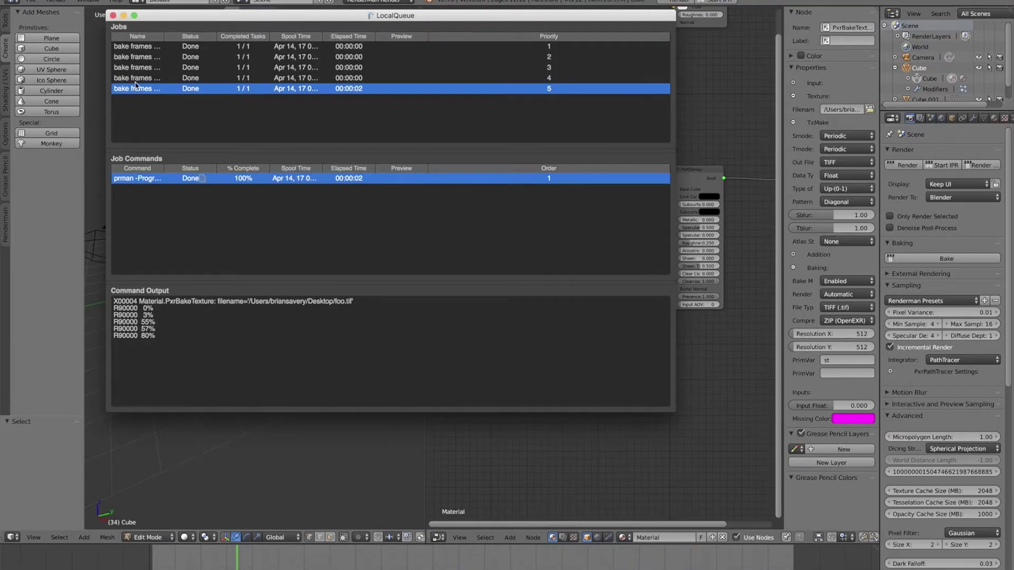
click(141, 100)
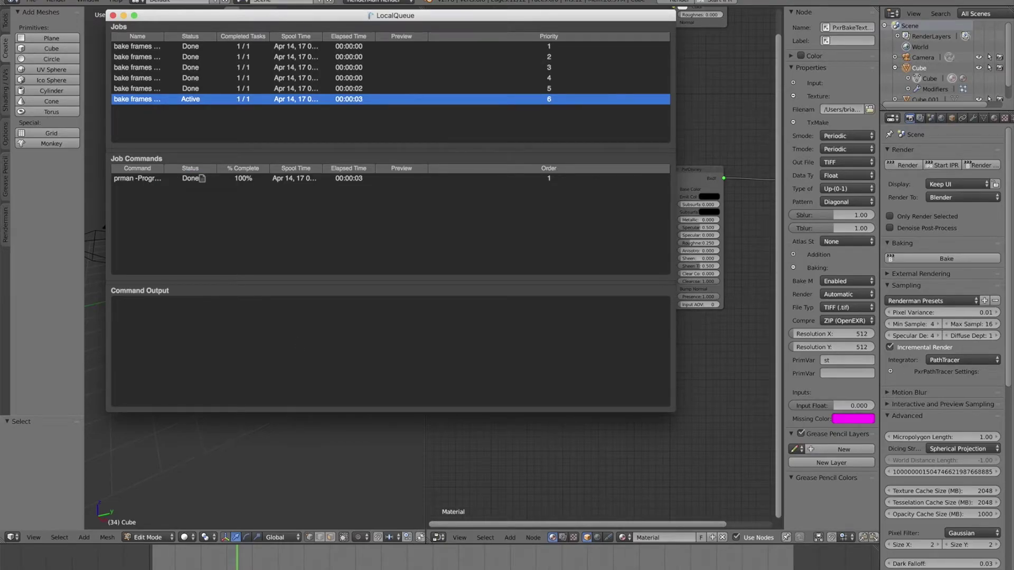
click(256, 552)
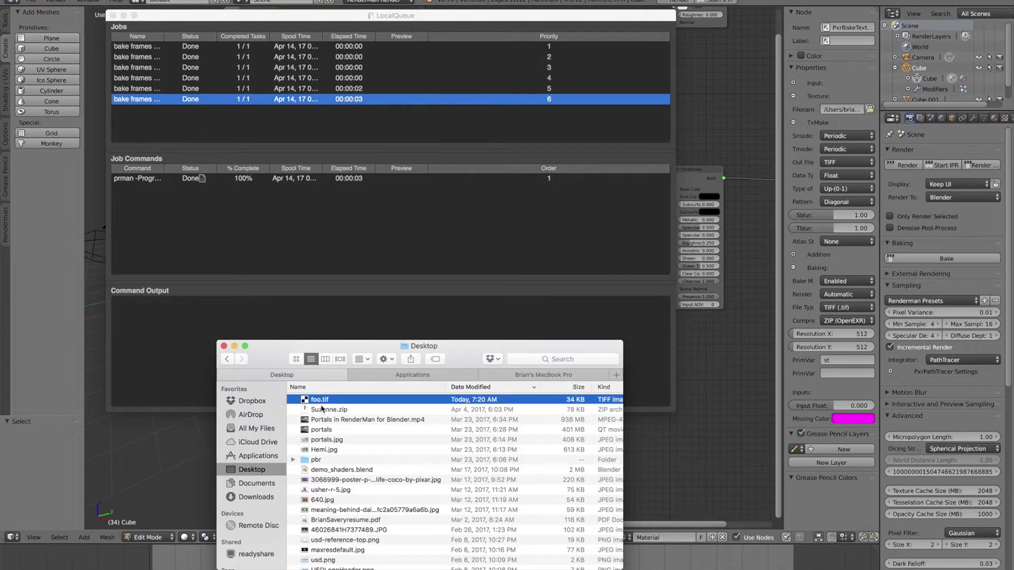
Open the baked foo.tif from the Desktop to view its checker pattern, and return to the bake texture node setup in Blender
double_click(319, 399)
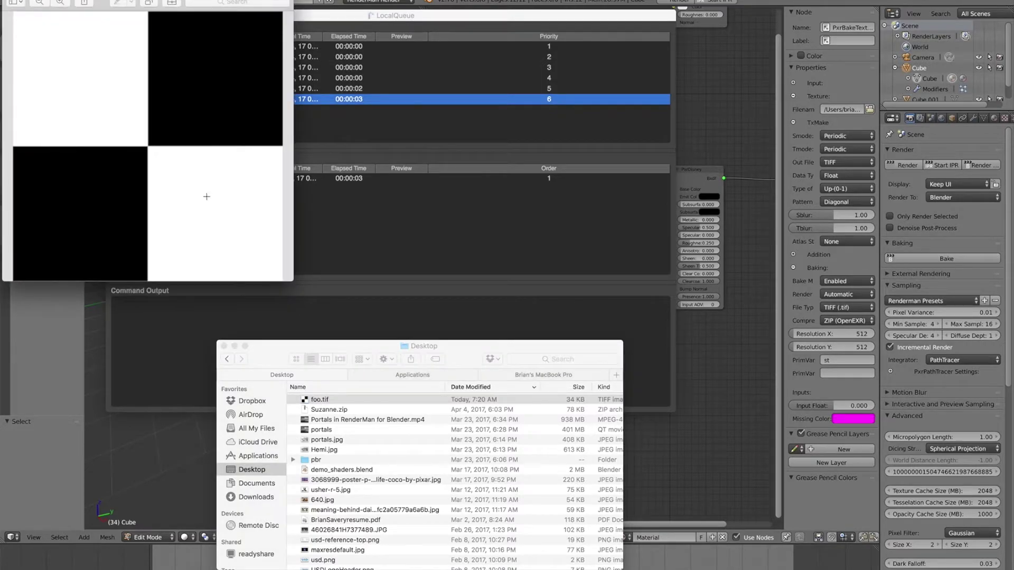
click(743, 131)
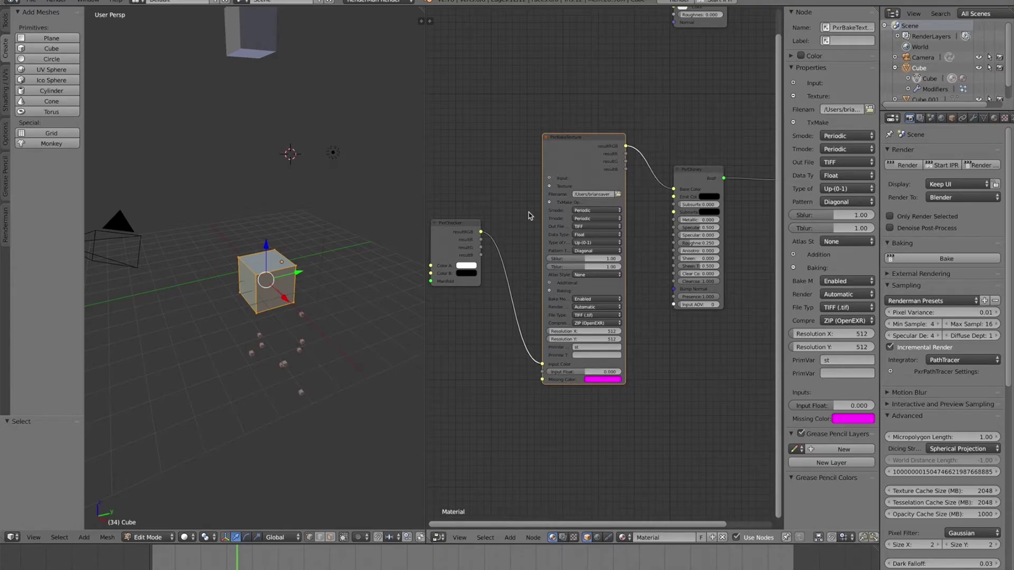
drag(541, 362, 542, 363)
click(597, 194)
key(Return)
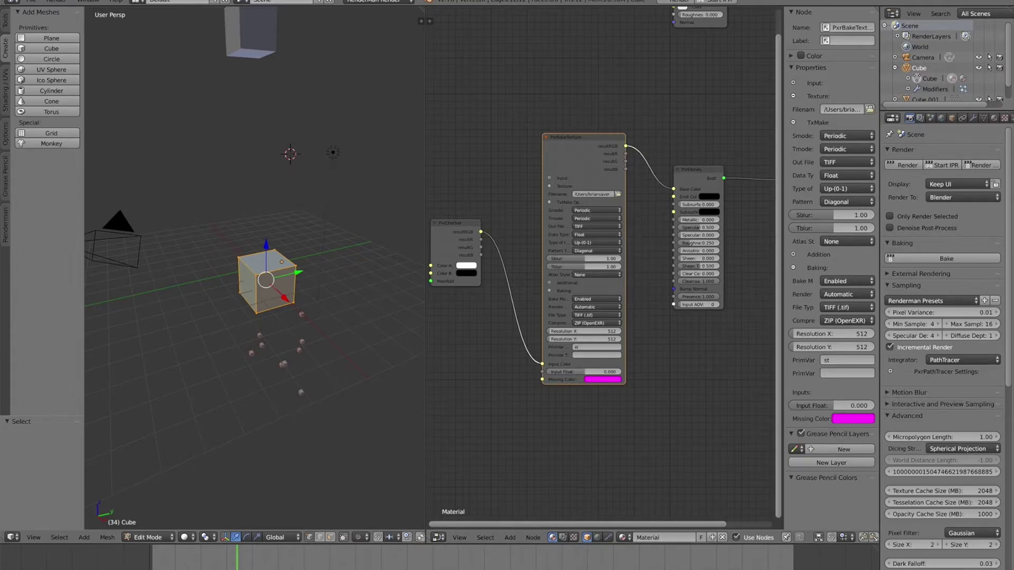
Switch to Chrome, view changelog.txt in the PRMan-for-Blender repository for the v21.3.0 notes, and return to Blender
mouse_move(495, 562)
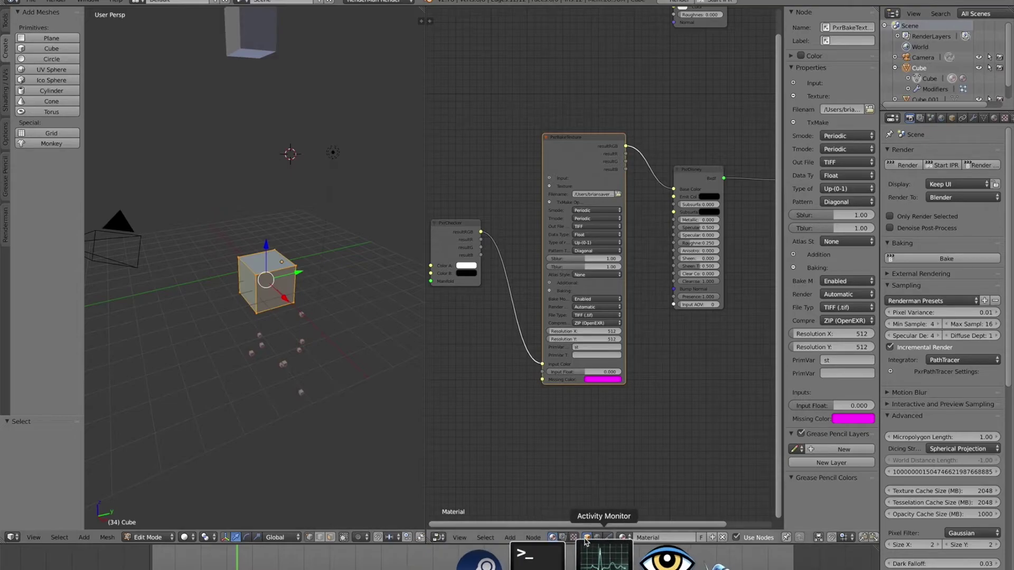
click(488, 558)
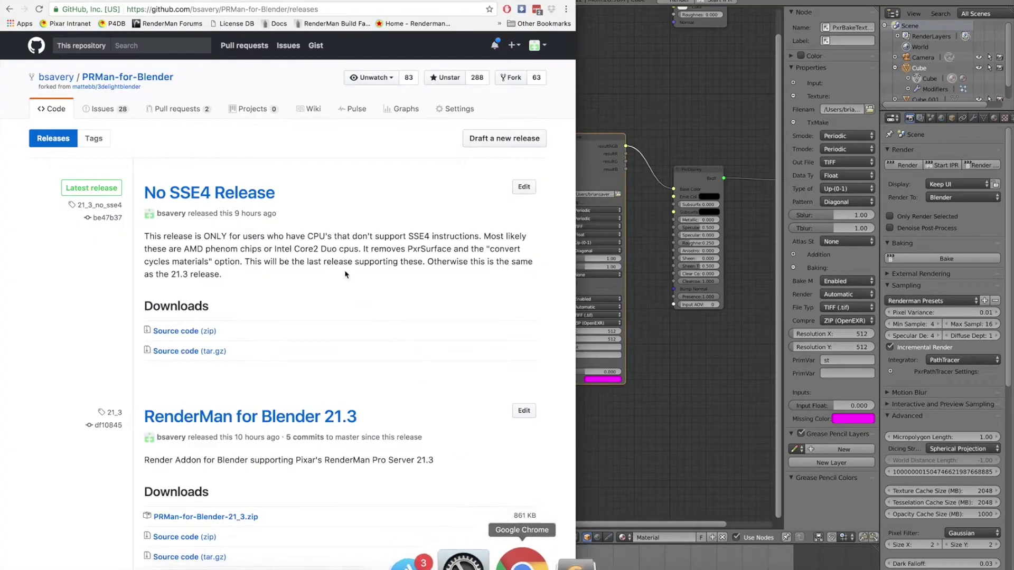
scroll(231, 174, left, 5)
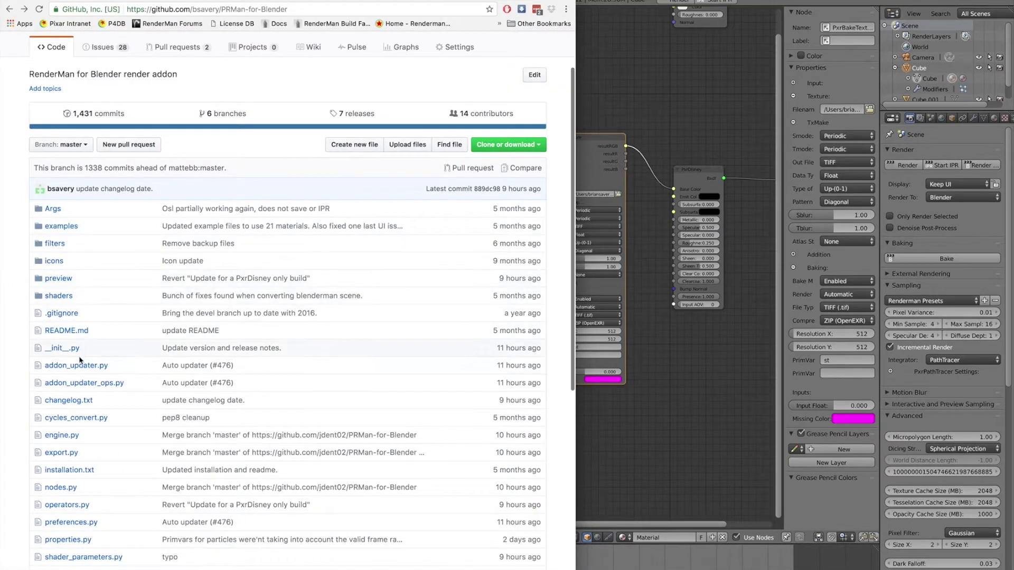
click(69, 399)
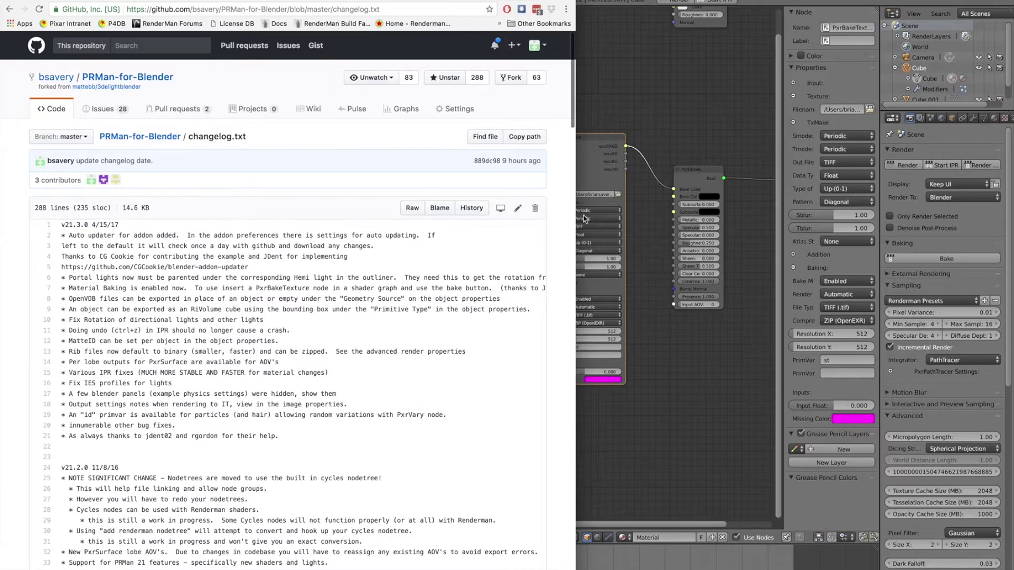
click(600, 145)
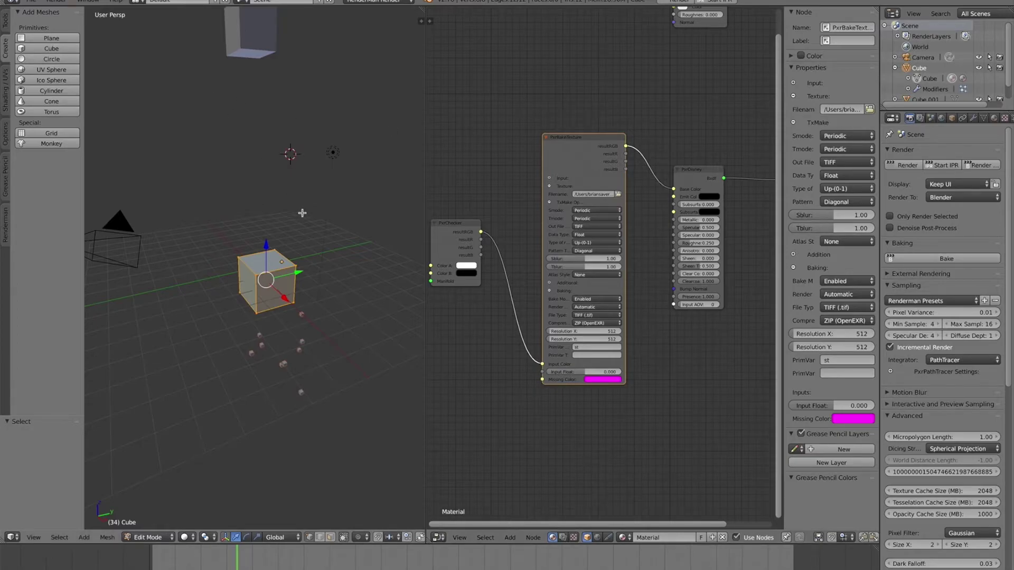
Open the recent file caustic.blend
click(33, 2)
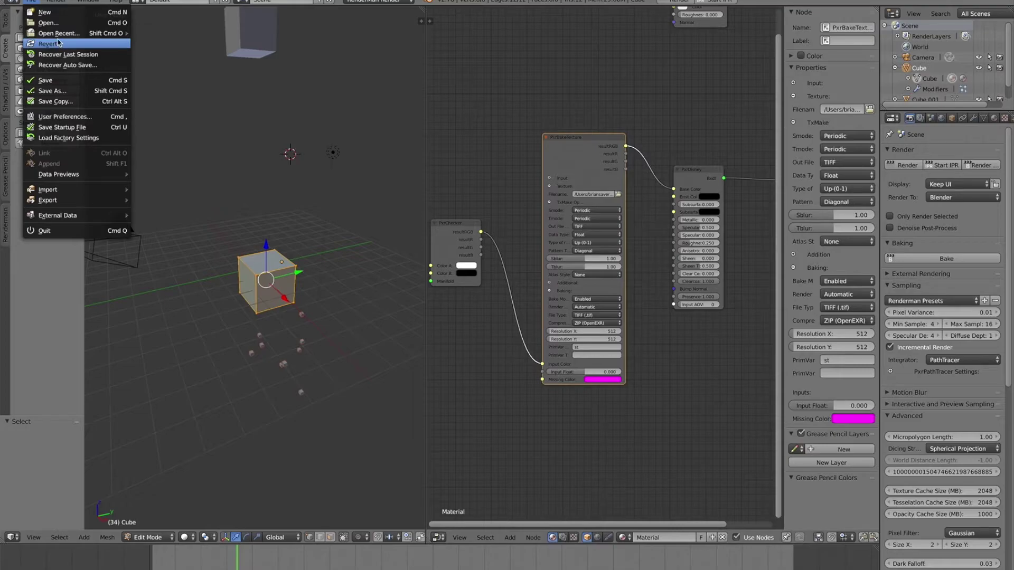
mouse_move(63, 35)
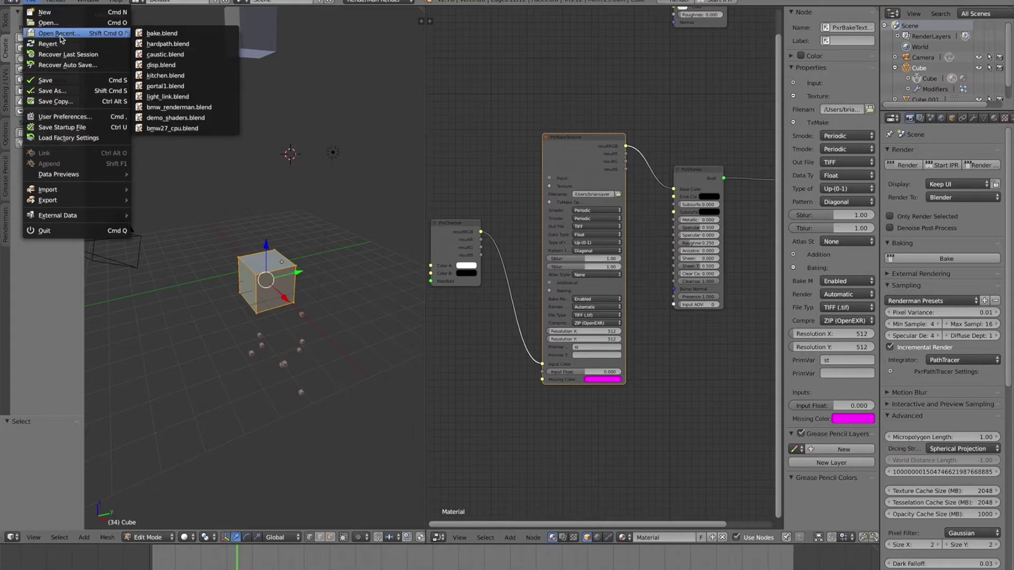
click(150, 54)
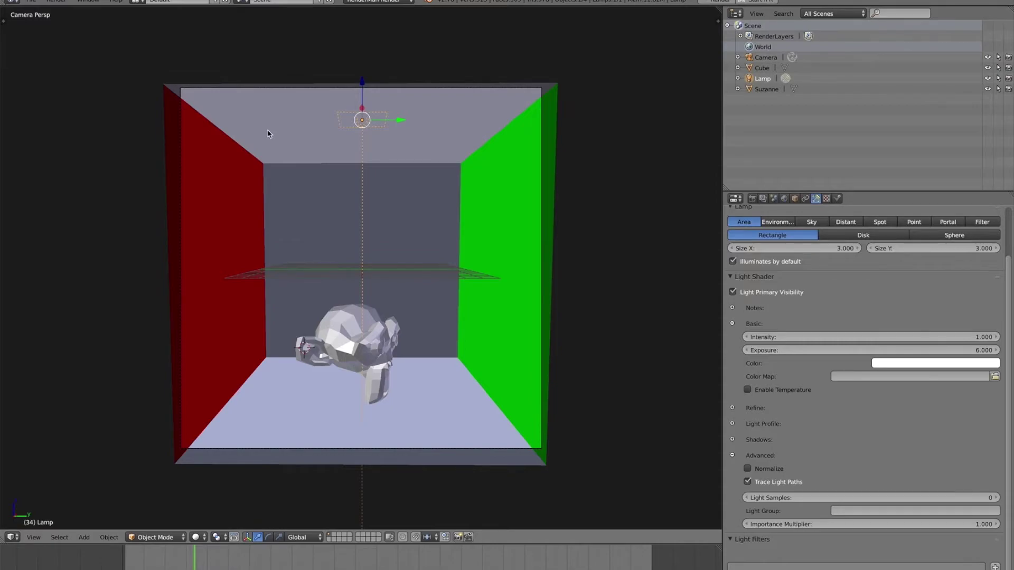
Show the scene's render settings and review the available integrators and the PxrPathTracer settings, keeping PathTracer
click(756, 199)
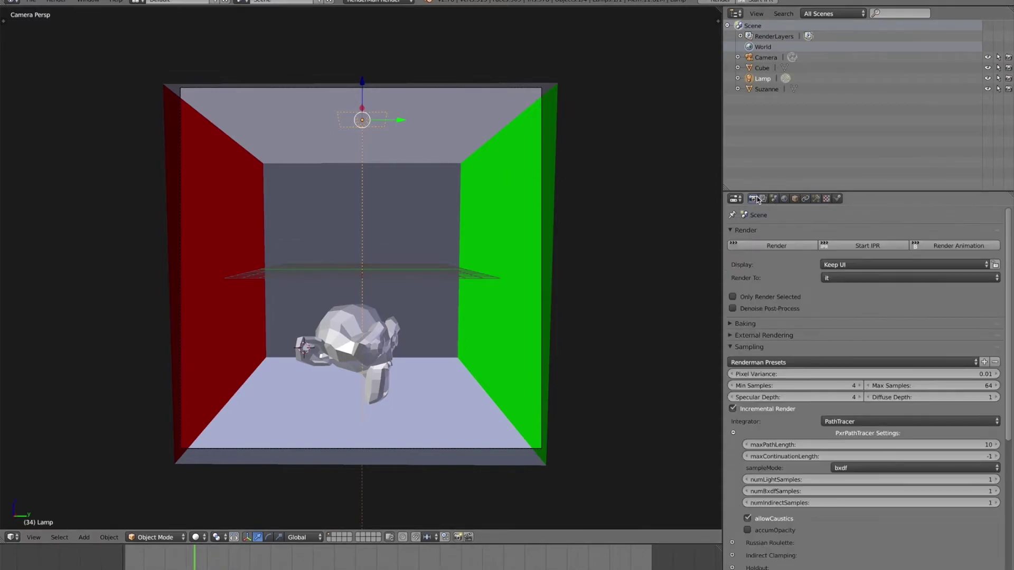
click(836, 422)
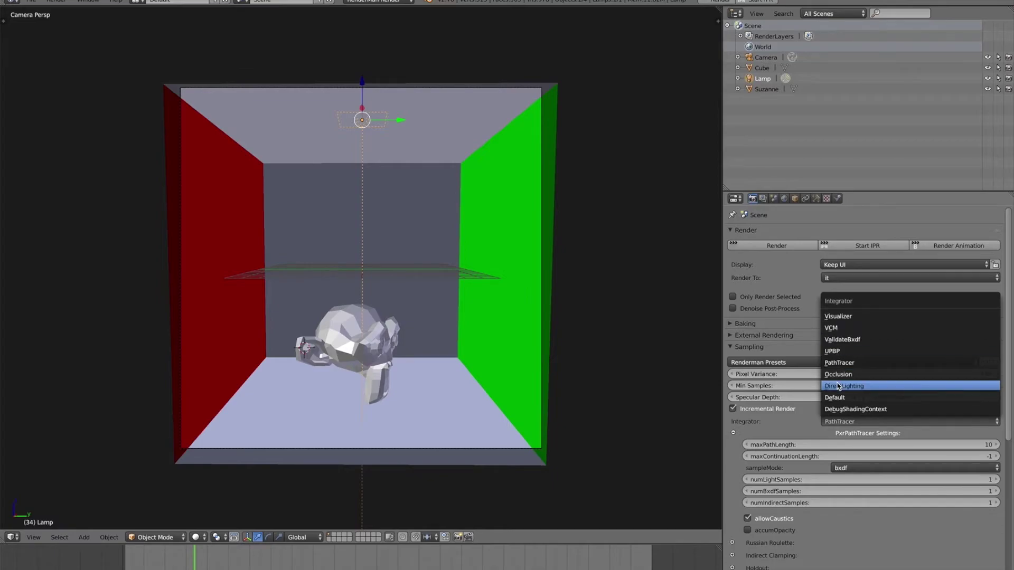
click(772, 433)
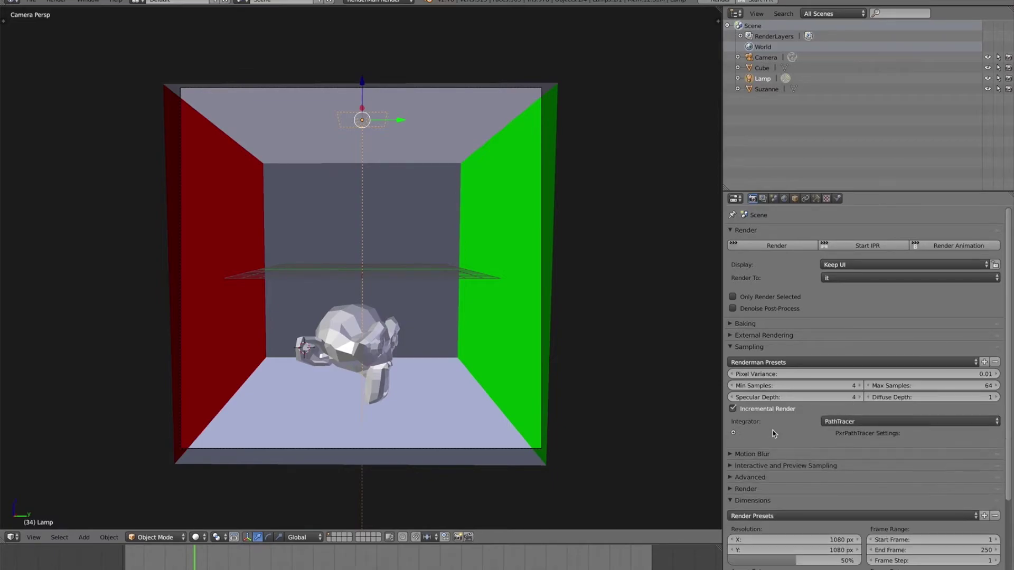
click(826, 421)
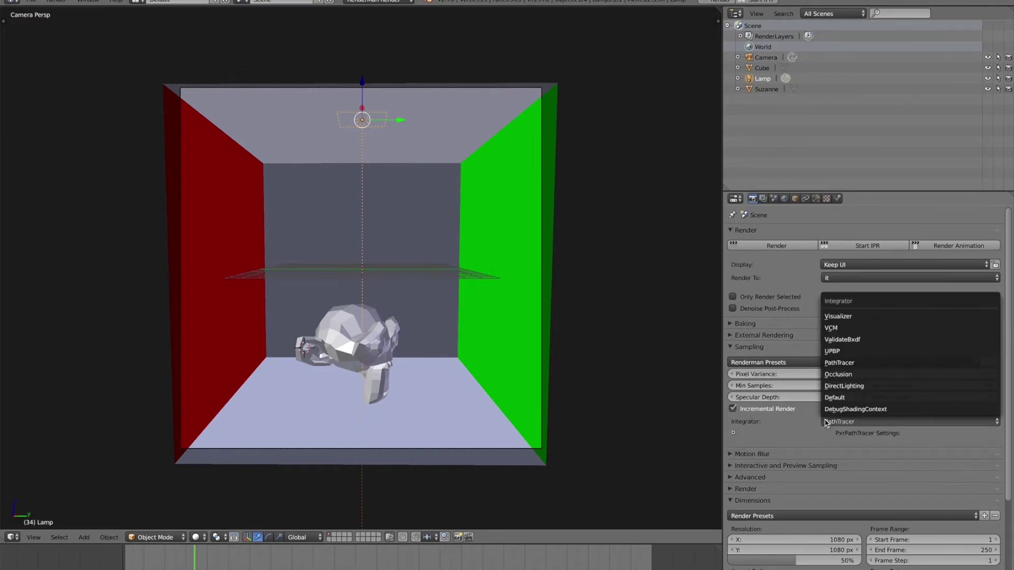
click(733, 433)
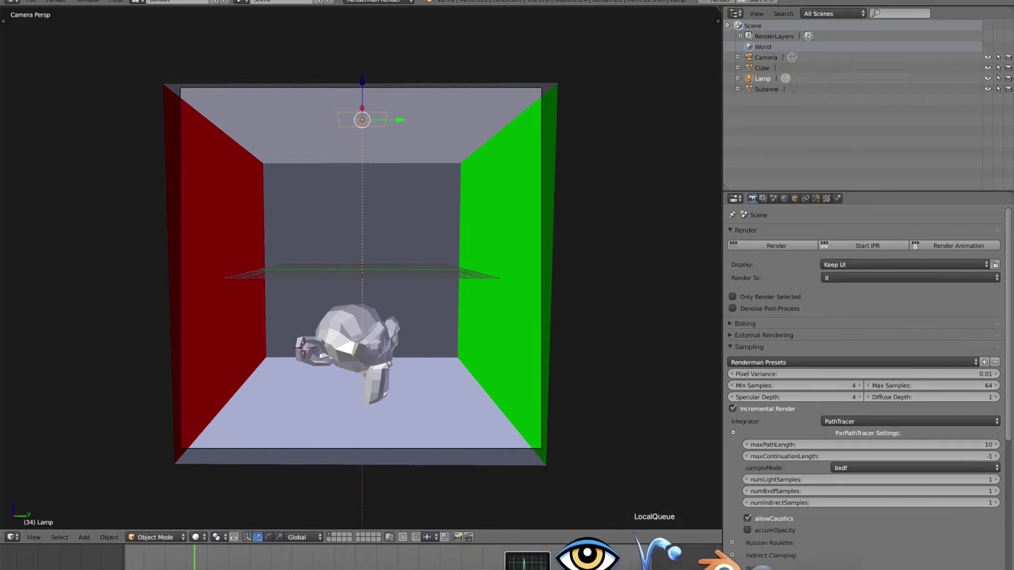
Bring up the it render viewer with the Scene.0034.it catalog and move its window clear of the render settings
click(607, 557)
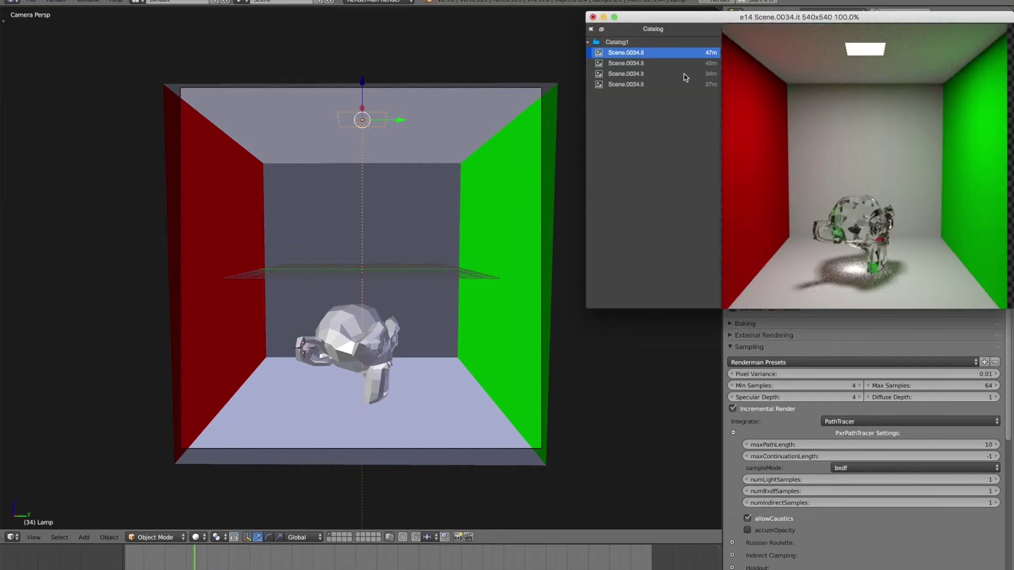
mouse_move(632, 53)
click(789, 351)
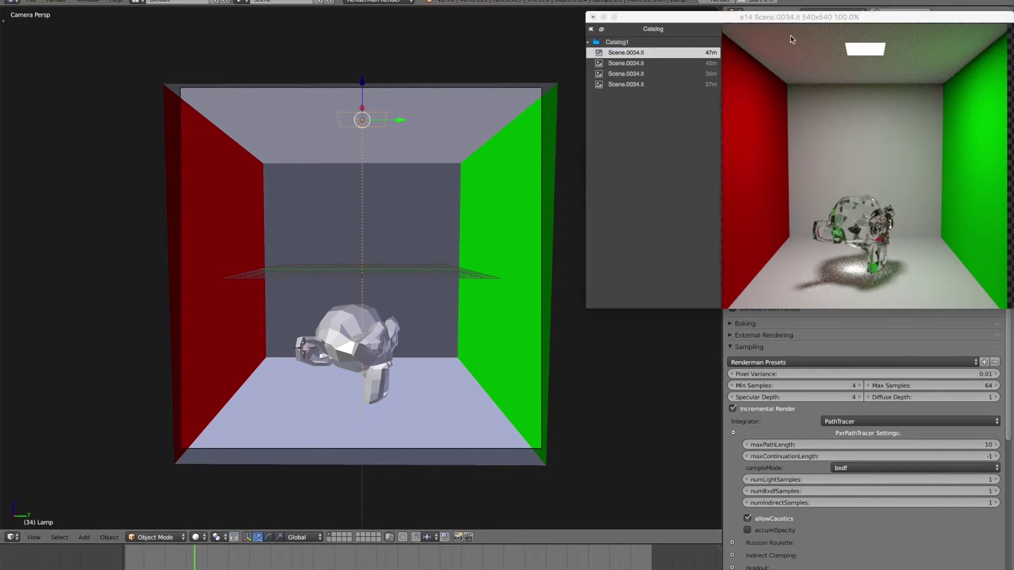
drag(788, 23, 519, 21)
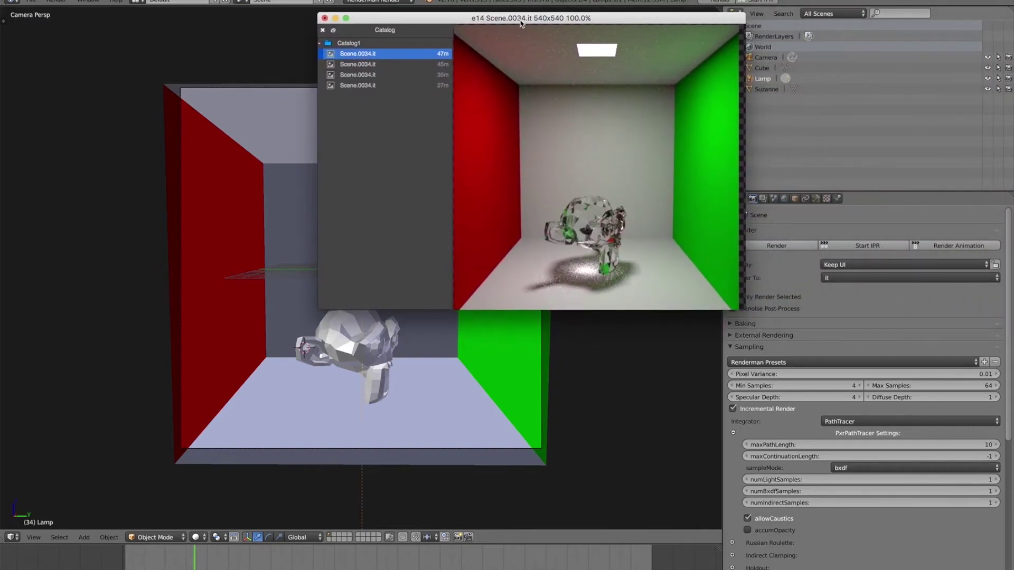
Show the area lamp's light settings, including Trace Light Paths, and move the render viewer clear of the scene viewport
click(815, 198)
click(815, 198)
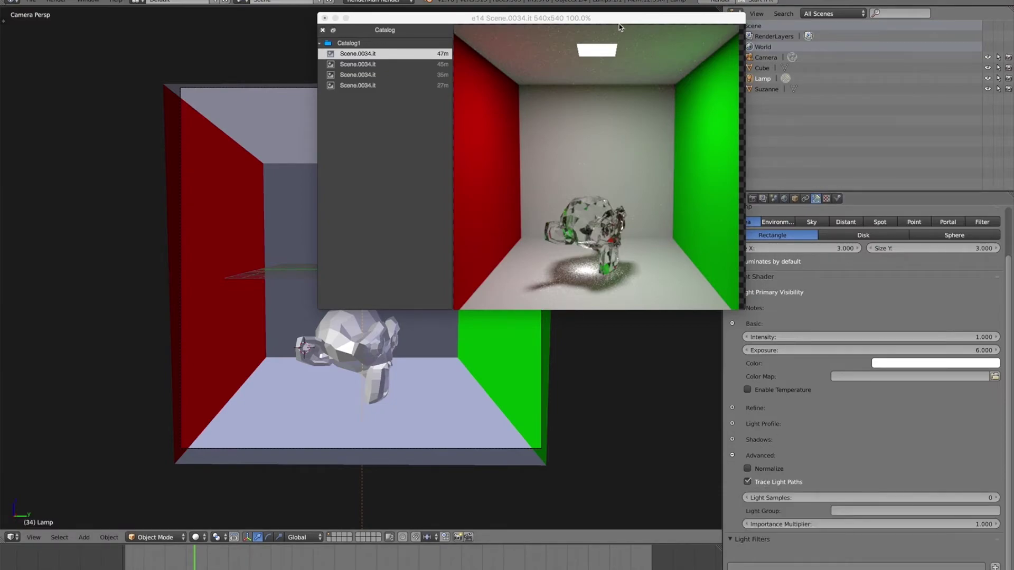
drag(625, 23, 890, 22)
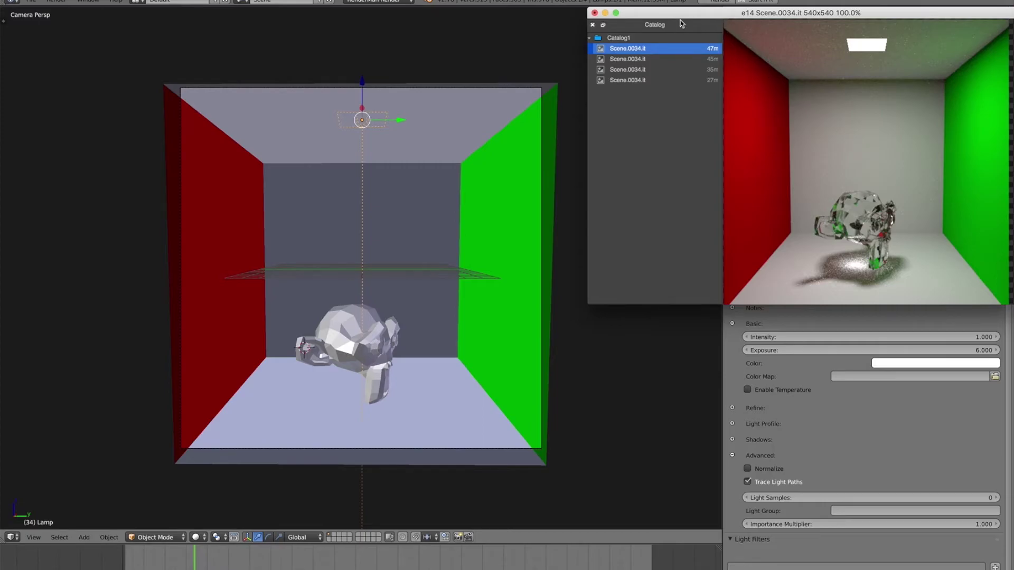
Expand the render viewer to fill the screen and enlarge the first Scene.0034.it render for close inspection
drag(680, 23, 277, 102)
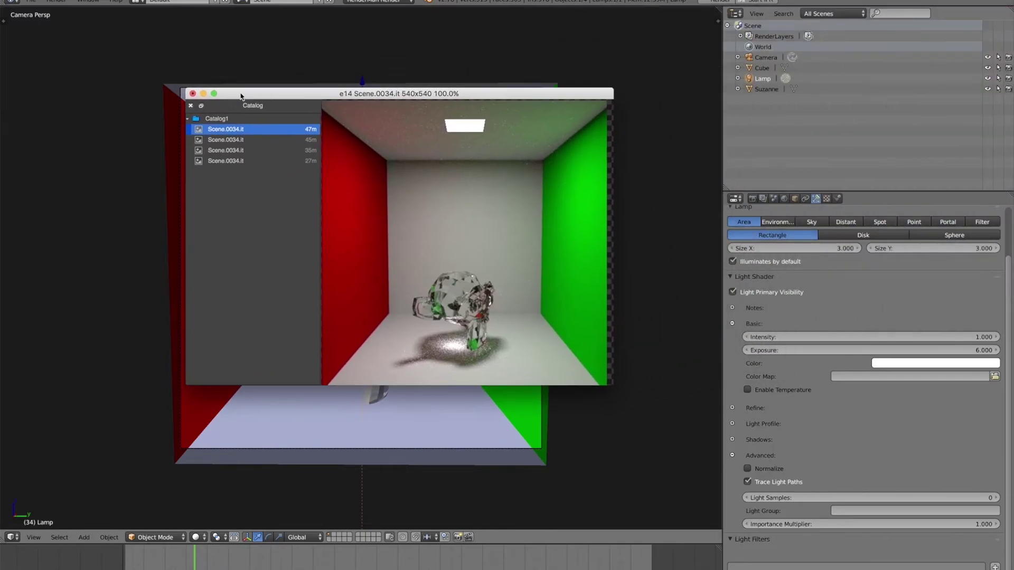
click(214, 92)
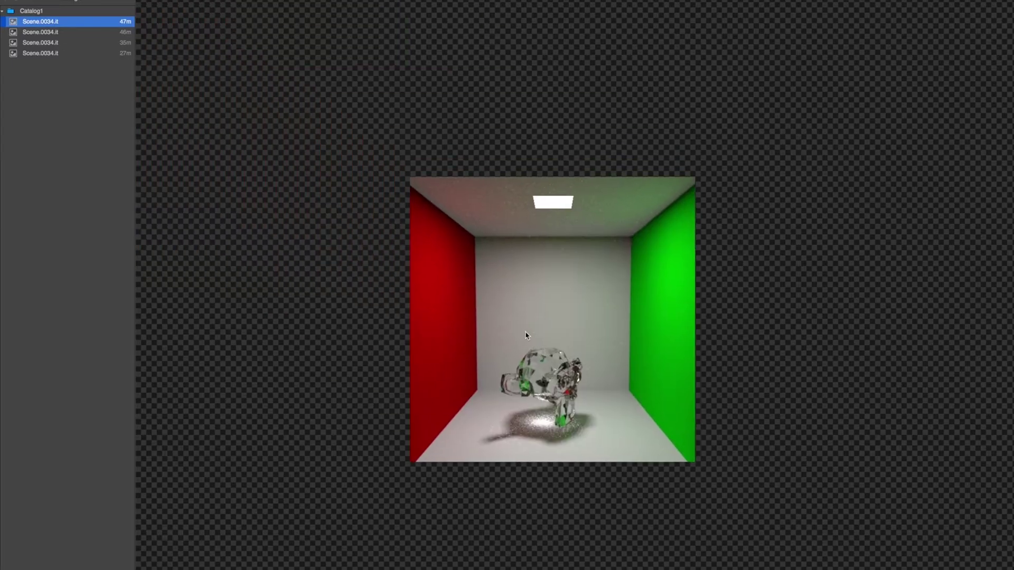
click(151, 2)
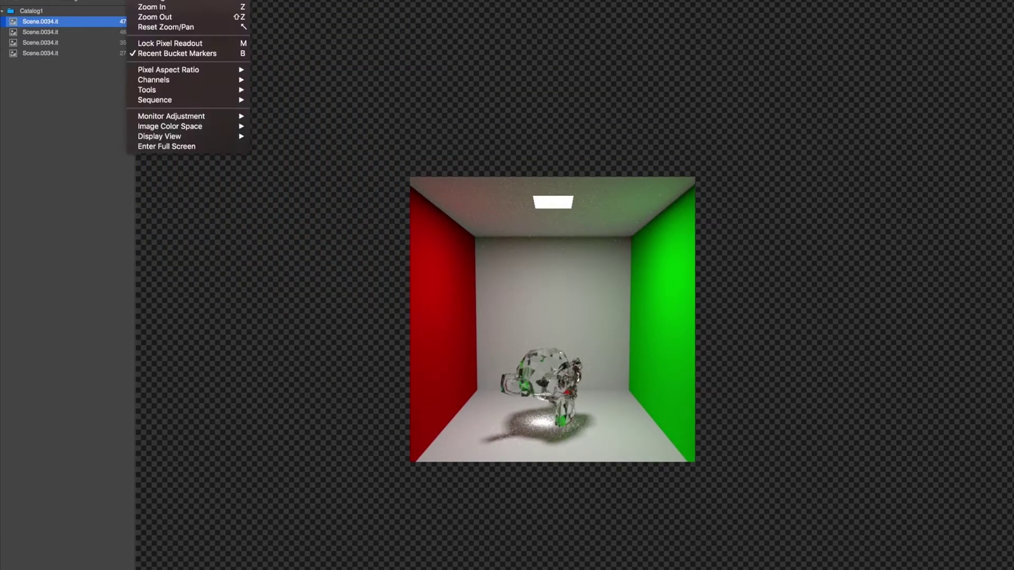
click(154, 2)
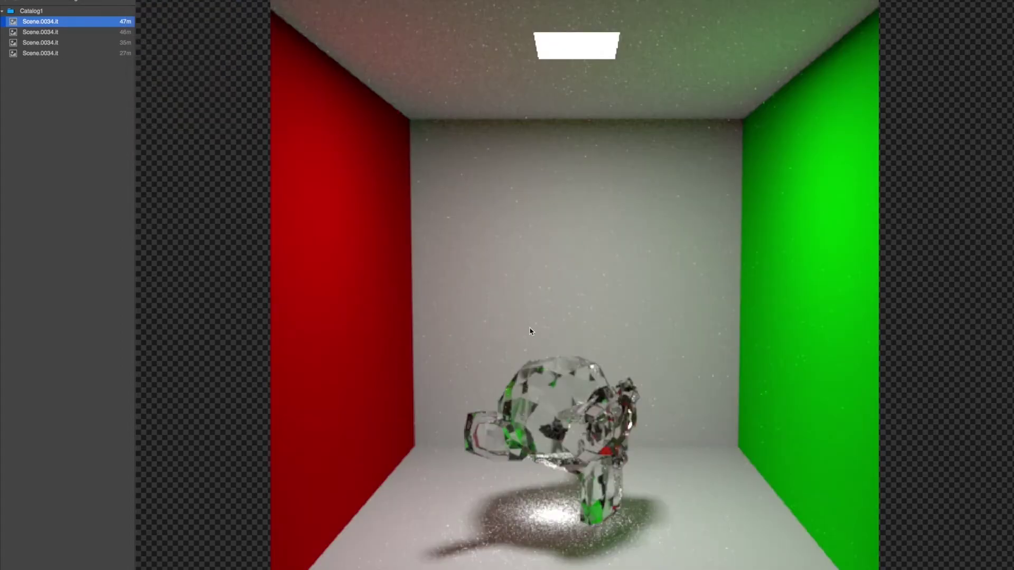
Compare the first two Scene.0034.it renders in the catalog, and place the restored viewer window clear of the scene viewport
key(Down)
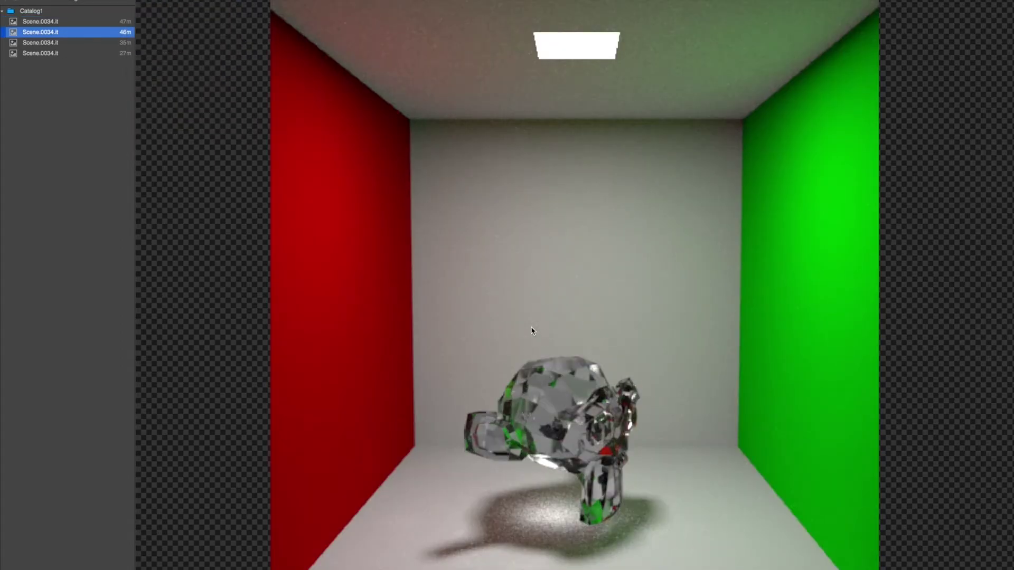
key(Up)
key(Down)
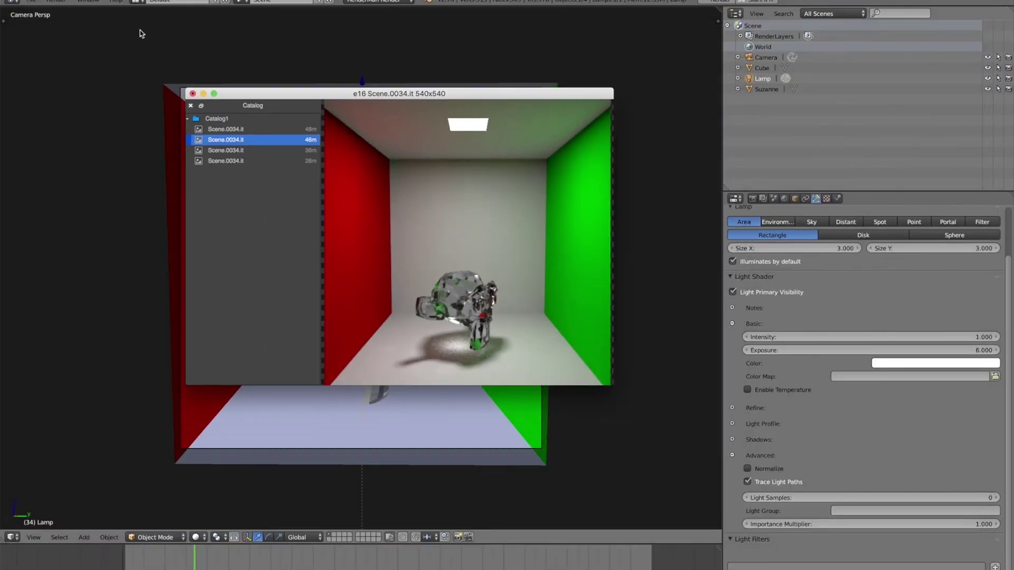
drag(260, 95, 660, 9)
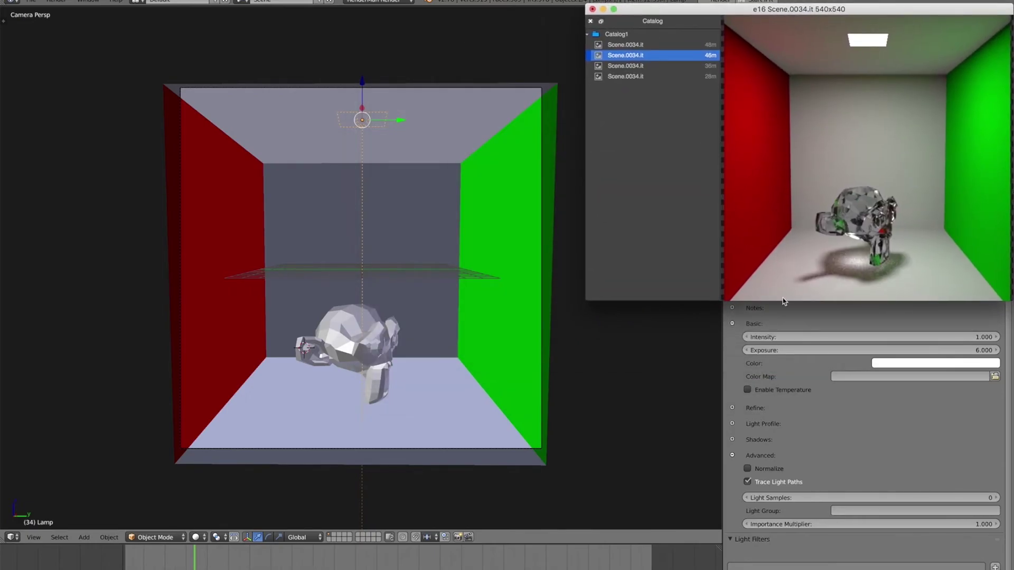
scroll(734, 371, up, 3)
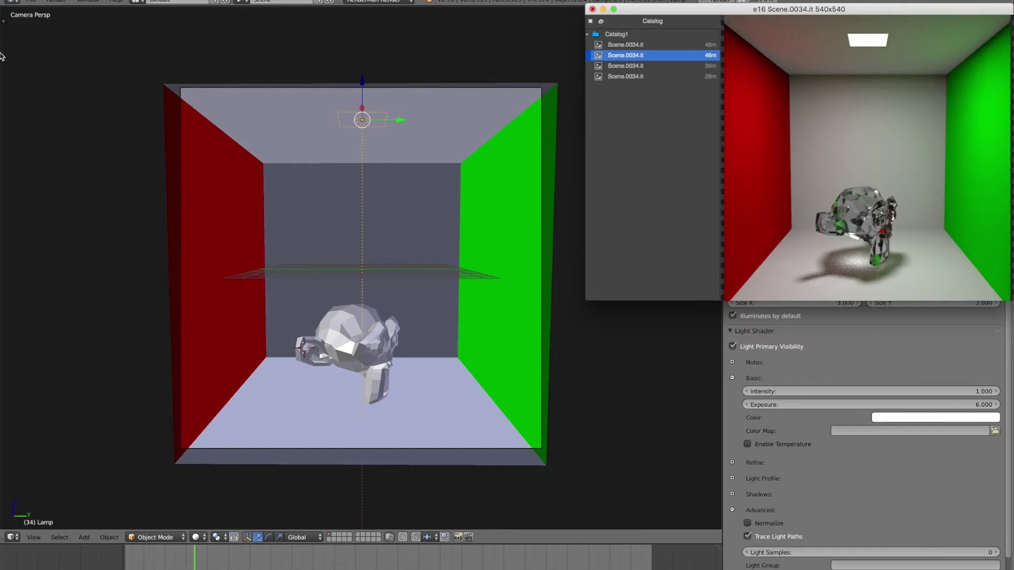
Open the recent file hardpath.blend
click(32, 1)
click(32, 1)
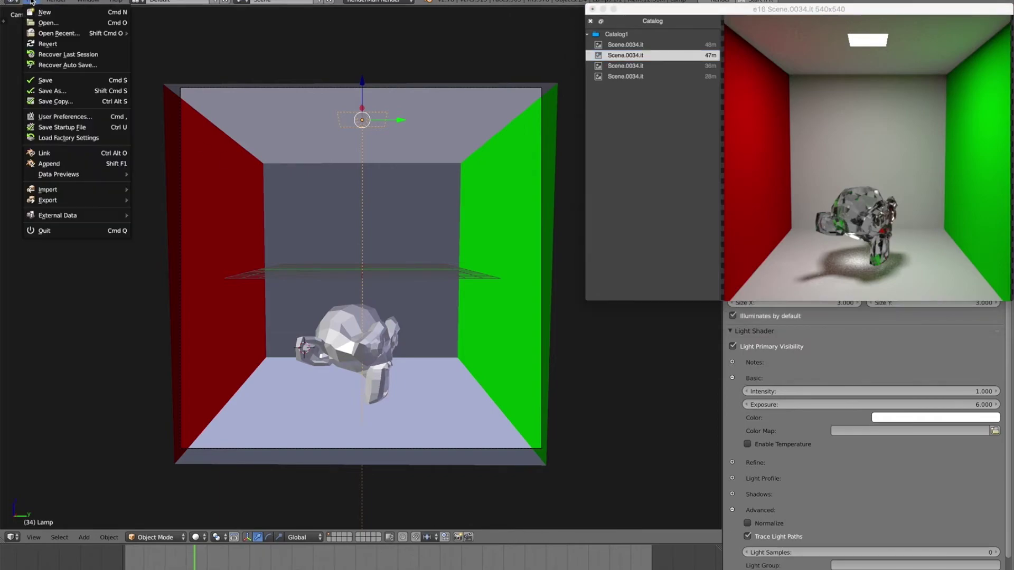
mouse_move(32, 33)
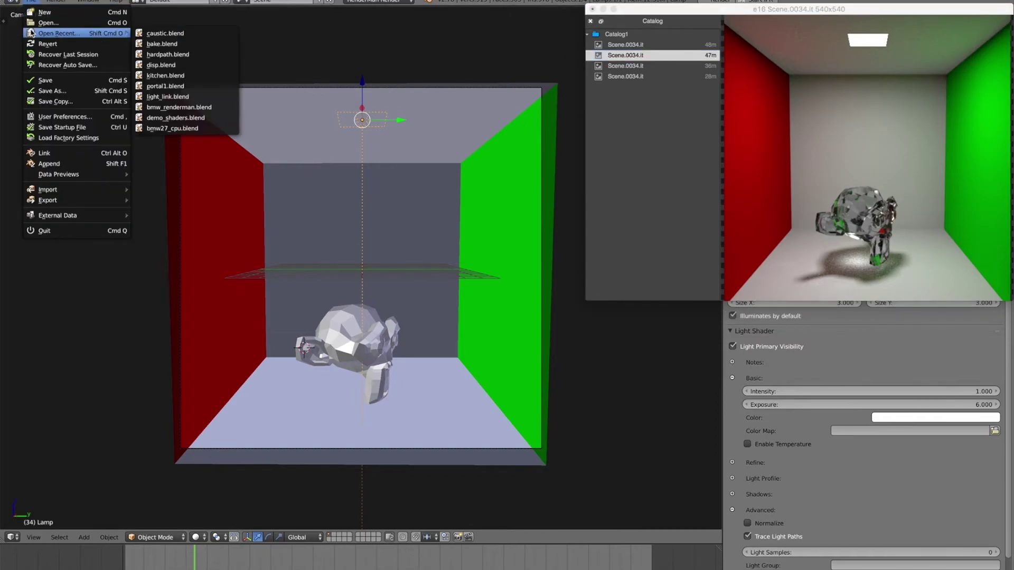
click(144, 55)
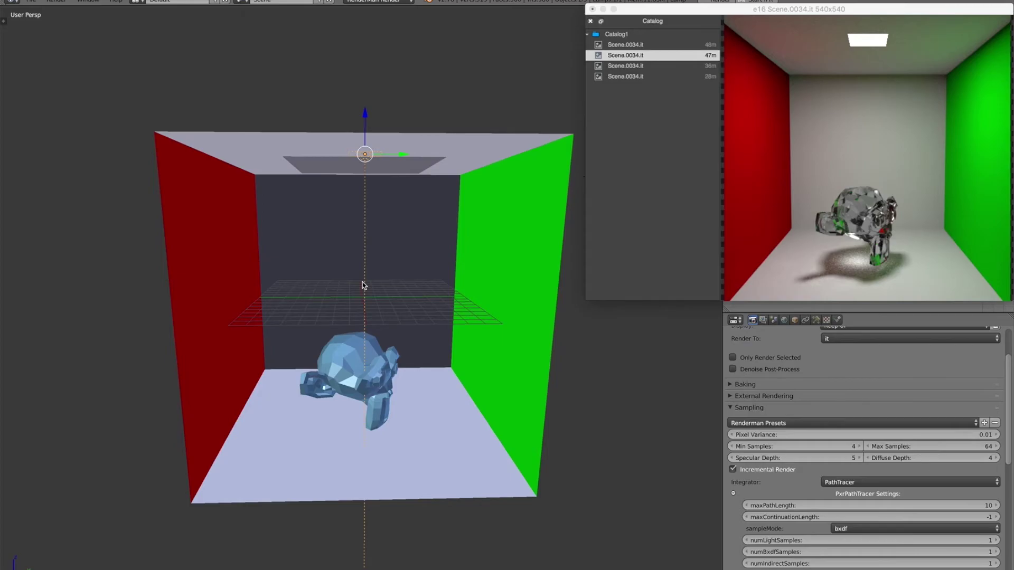
Examine the Cornell box scene from several angles, looking at the lamp and the panel mounted near the ceiling
scroll(362, 285, down, 10)
scroll(363, 286, up, 10)
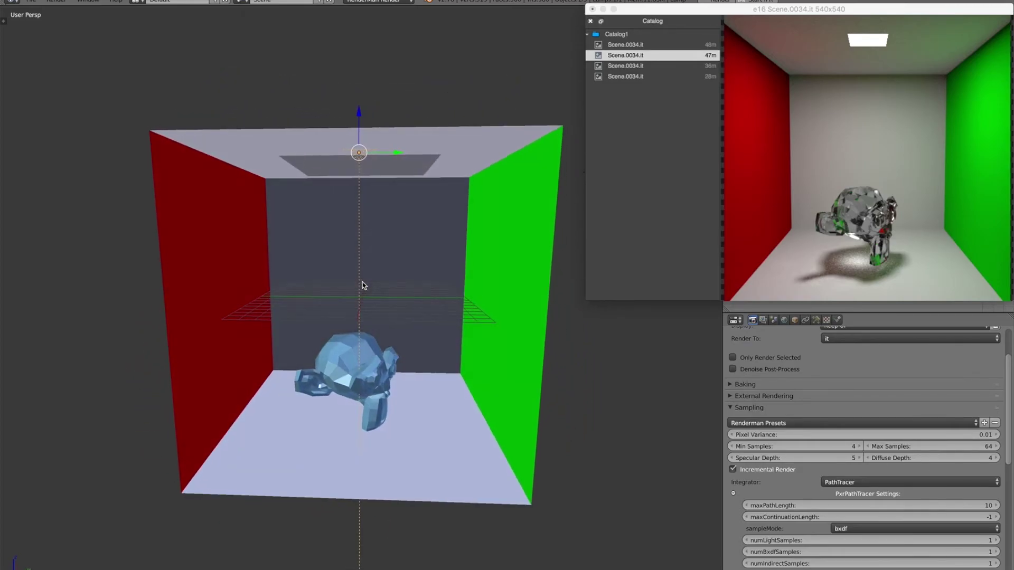
scroll(362, 285, down, 5)
scroll(362, 285, up, 3)
scroll(362, 286, down, 1)
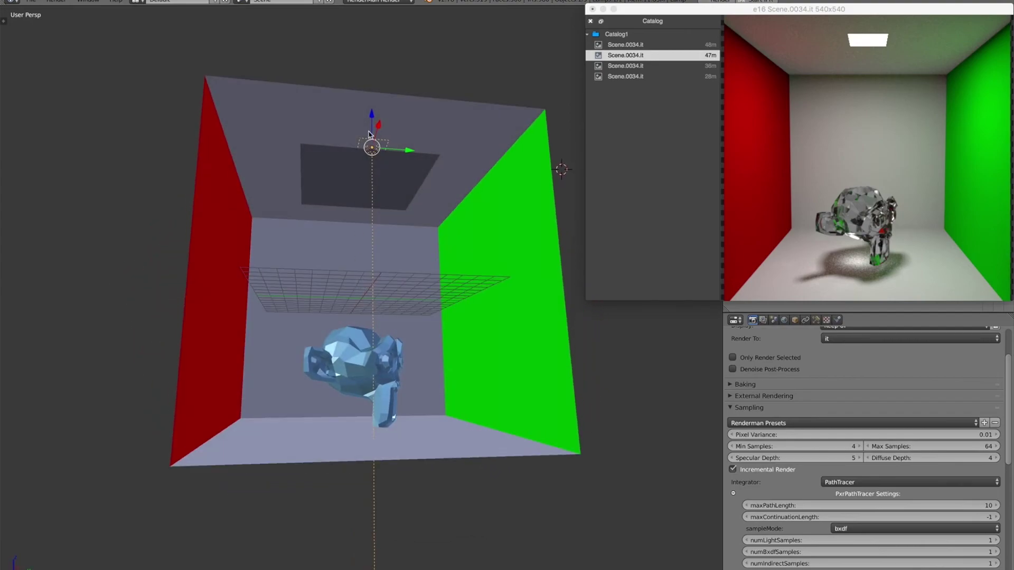
drag(379, 123, 363, 155)
scroll(394, 207, up, 2)
scroll(393, 207, left, 5)
scroll(393, 207, right, 5)
scroll(393, 207, down, 3)
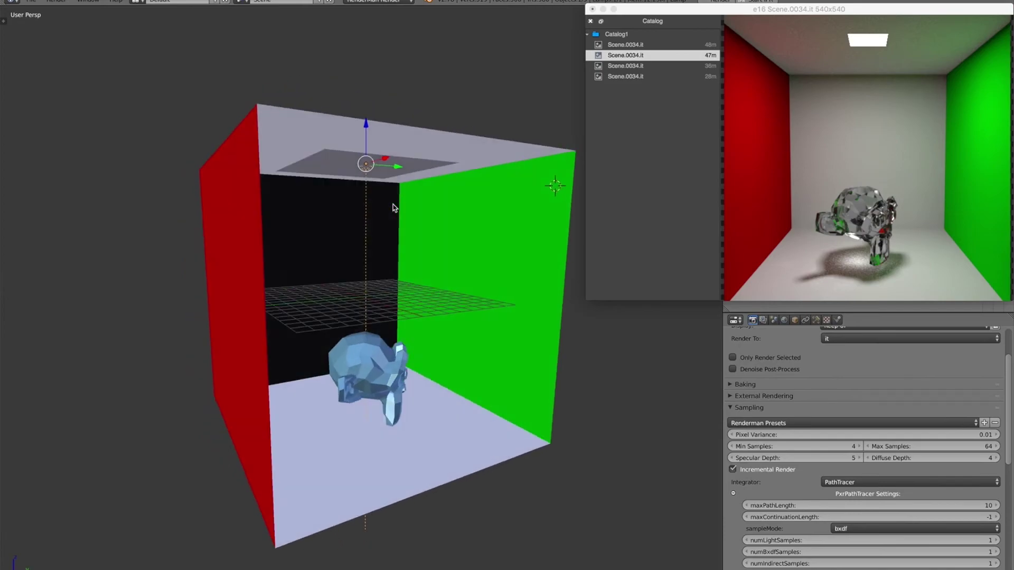
Inspect the Cornell box interior through its open front, looking at the lamp's placement relative to the ceiling panel and the monkey head
scroll(393, 207, right, 4)
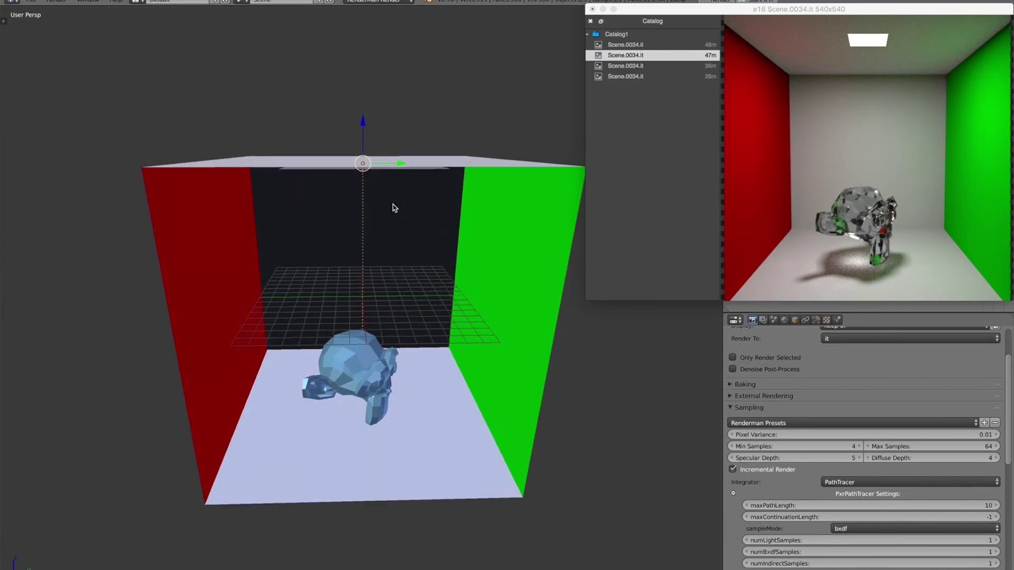
scroll(393, 207, up, 2)
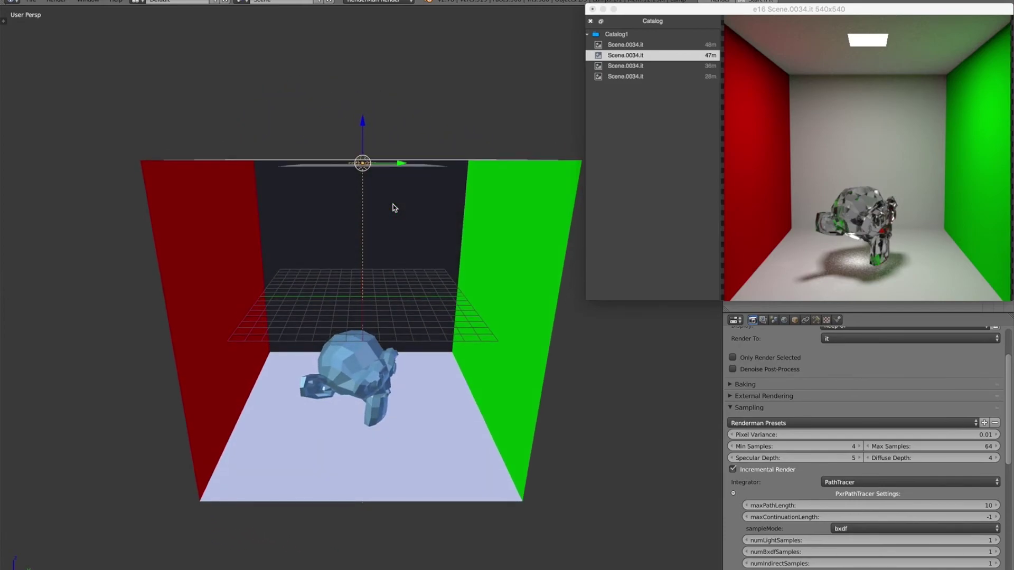
ctrl+scroll(397, 206, up, 5)
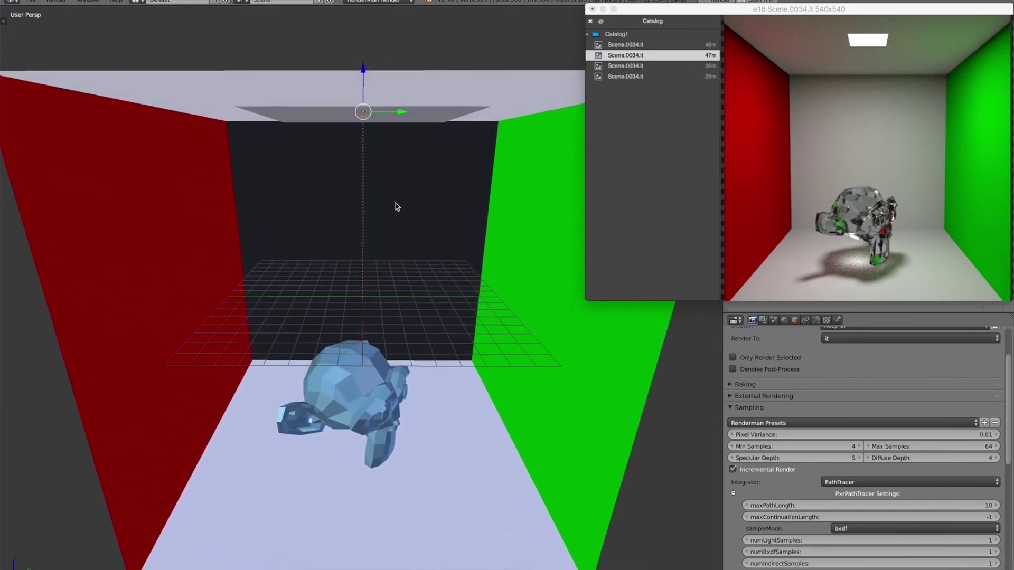
scroll(397, 207, up, 3)
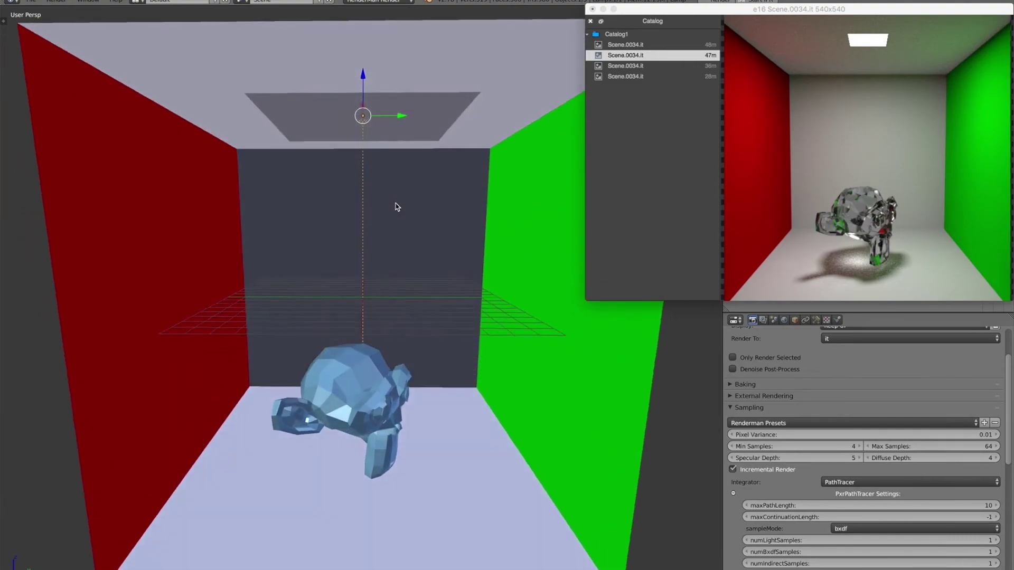
scroll(397, 206, down, 5)
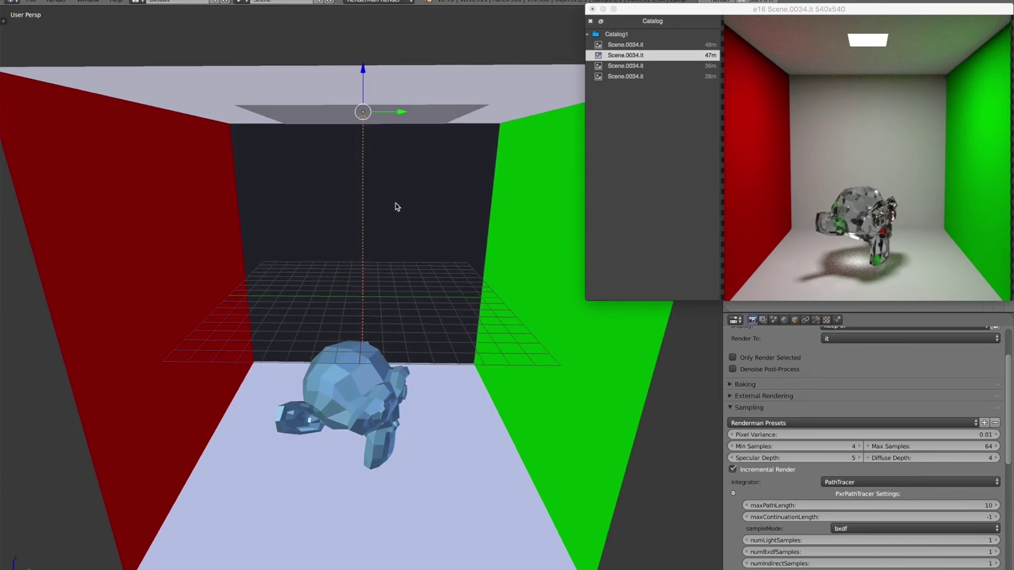
scroll(397, 206, up, 4)
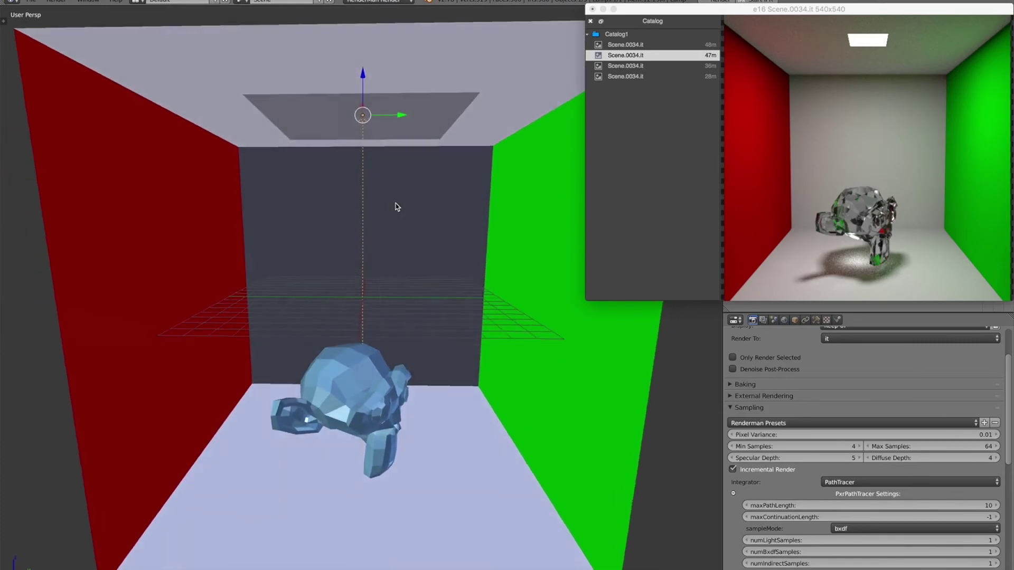
scroll(397, 207, up, 2)
scroll(397, 206, down, 3)
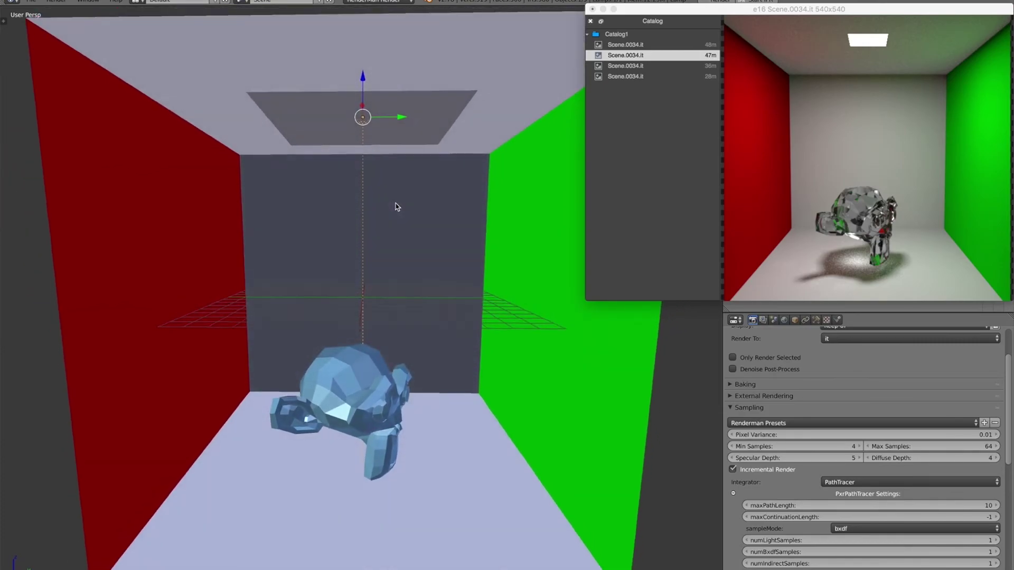
scroll(397, 206, up, 2)
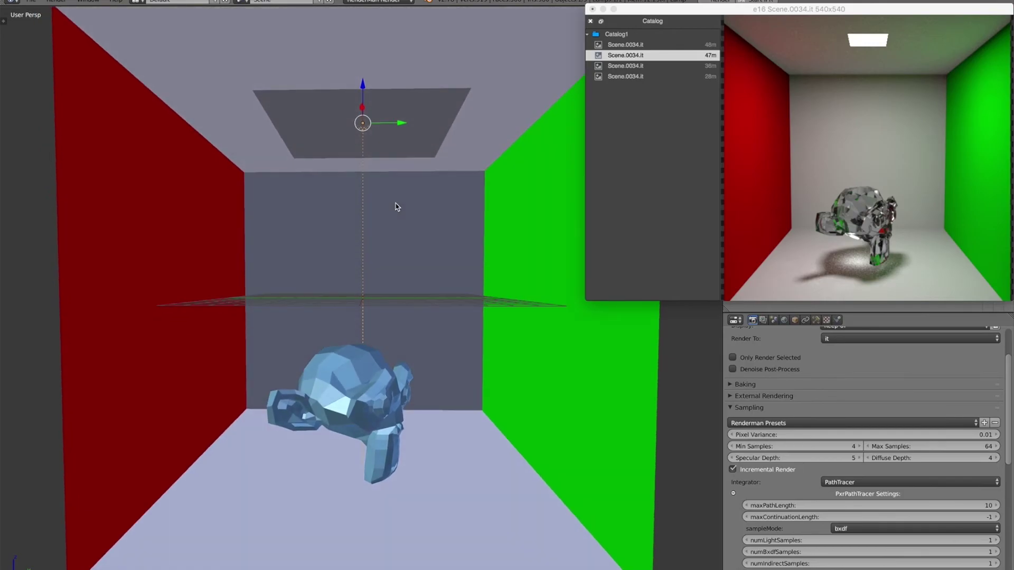
scroll(397, 207, down, 4)
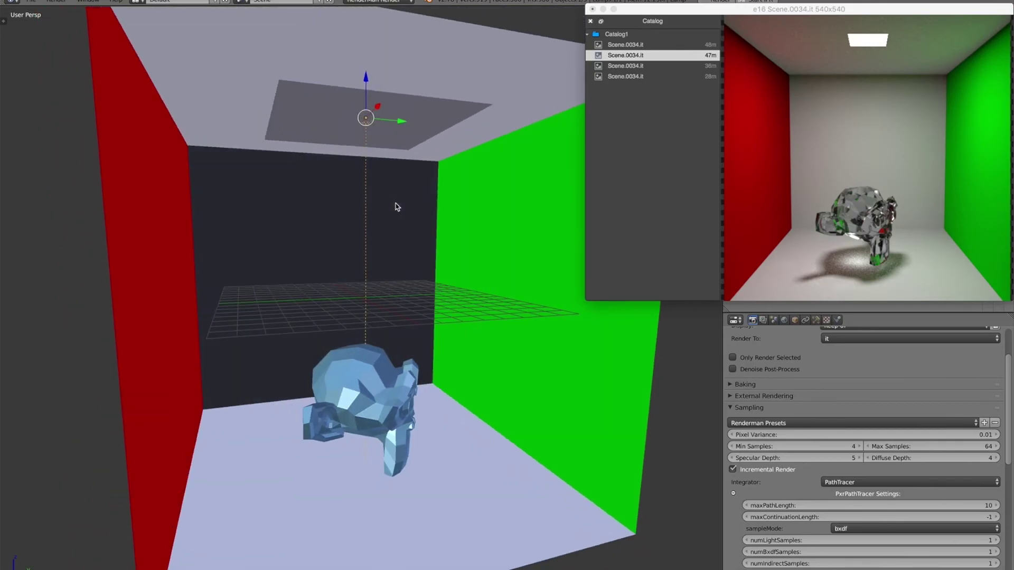
scroll(397, 206, right, 5)
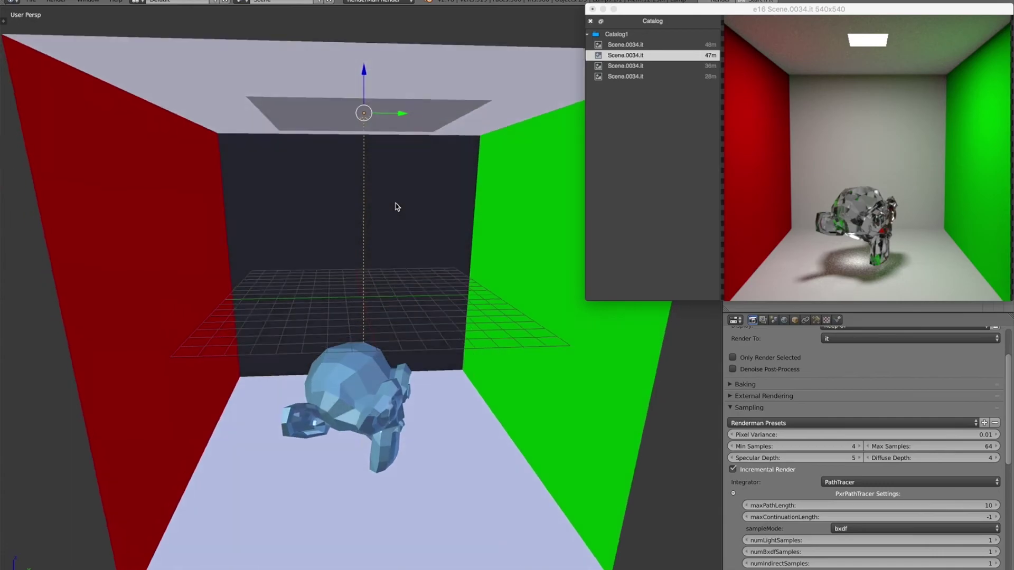
scroll(396, 204, up, 4)
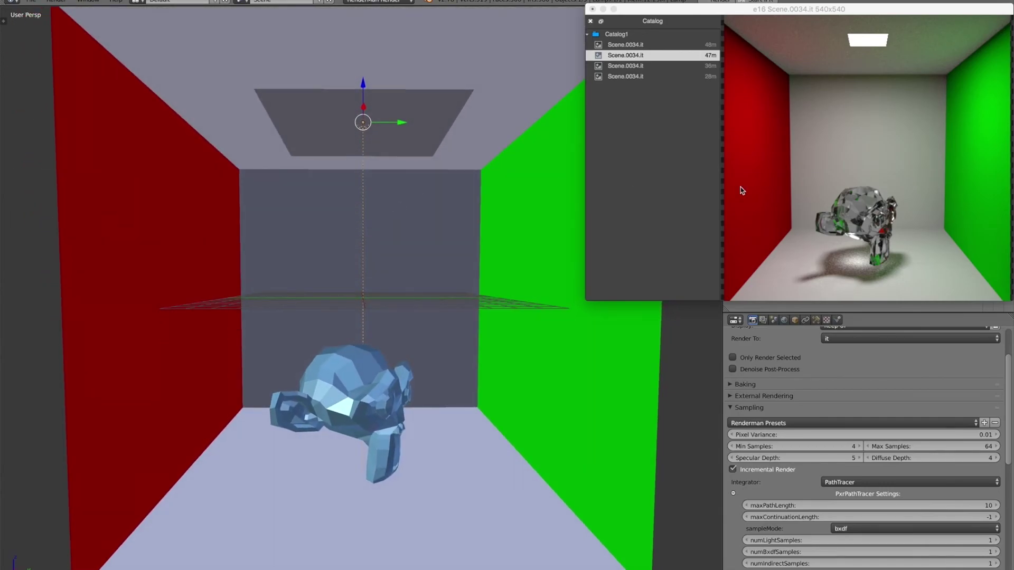
Display the third Scene.0034.it render from the catalog and expand the render viewer to fill the screen
click(628, 65)
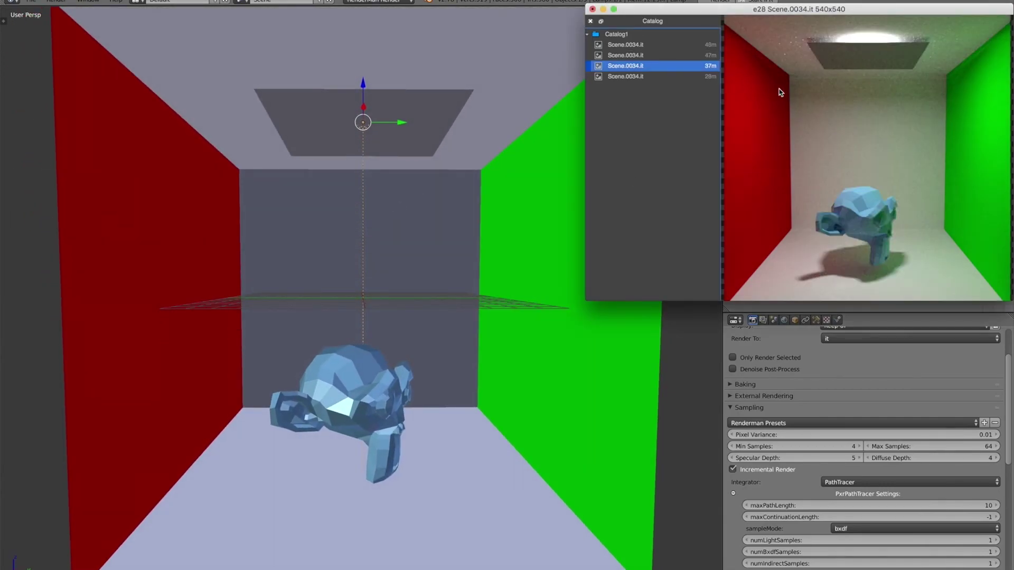
drag(806, 12, 578, 57)
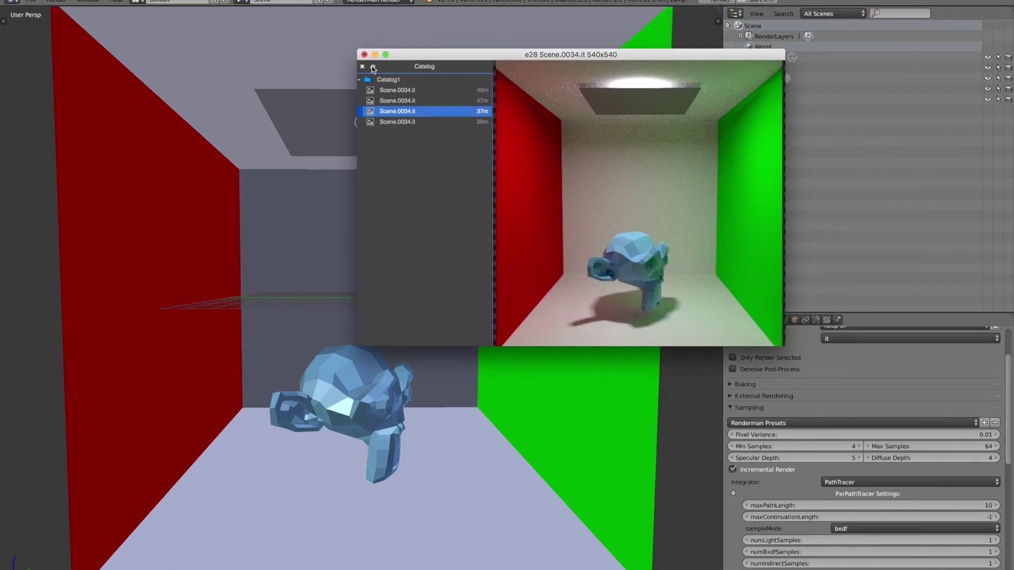
click(386, 54)
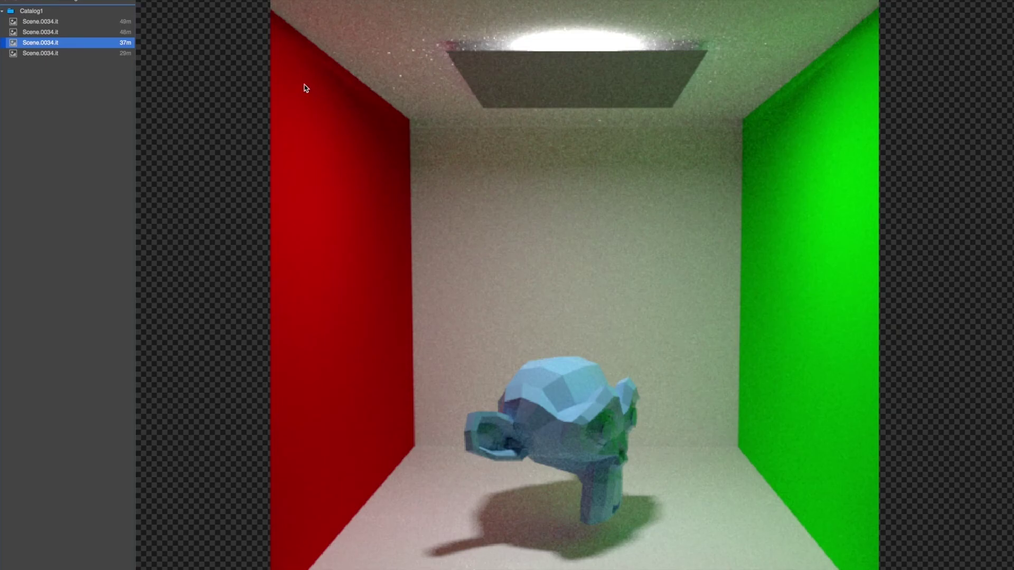
Display the fourth Scene.0034.it render and examine the noise across the walls and ceiling light at different magnifications
mouse_move(38, 57)
click(38, 54)
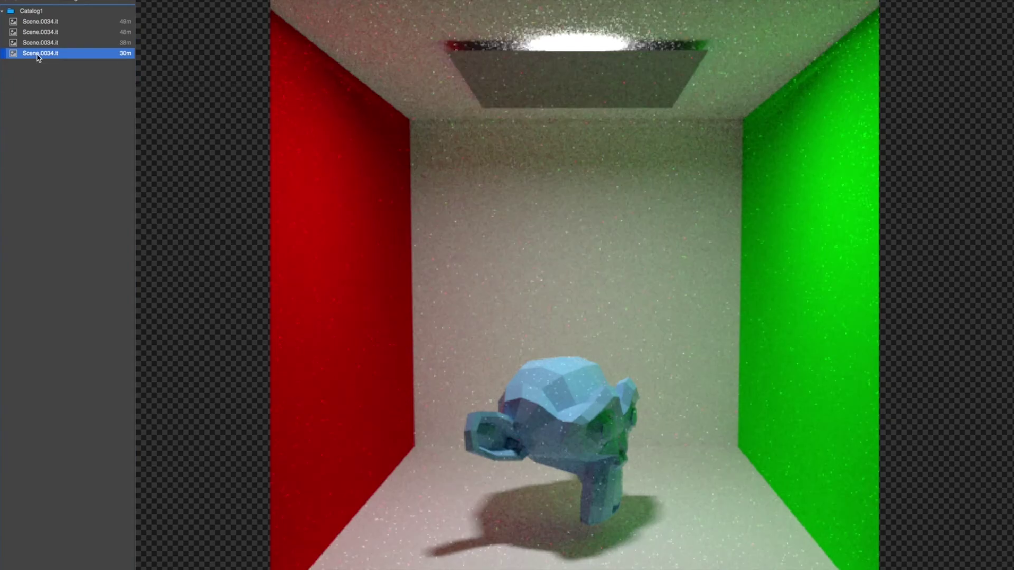
scroll(458, 226, up, 3)
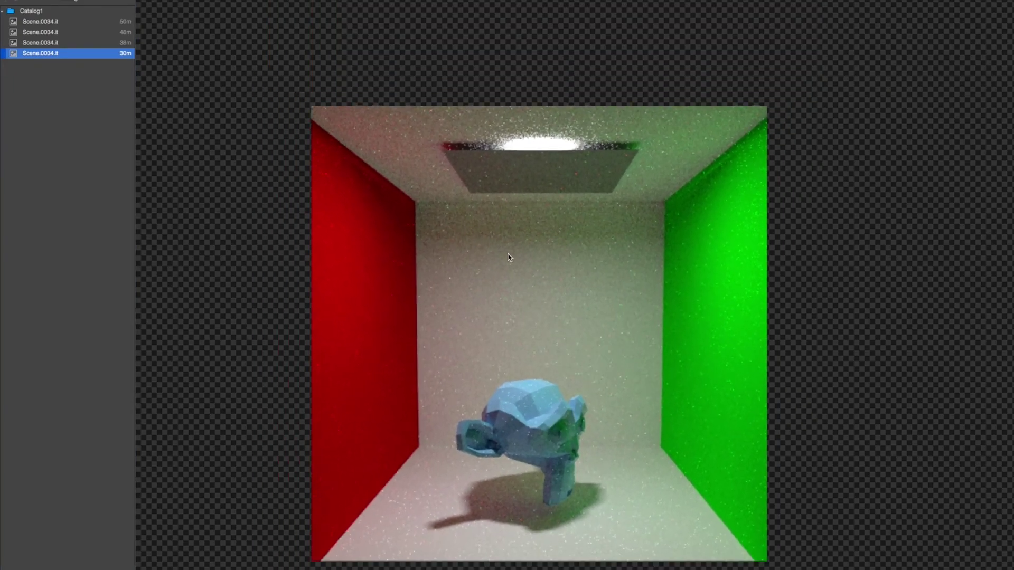
scroll(510, 257, up, 2)
scroll(509, 258, down, 2)
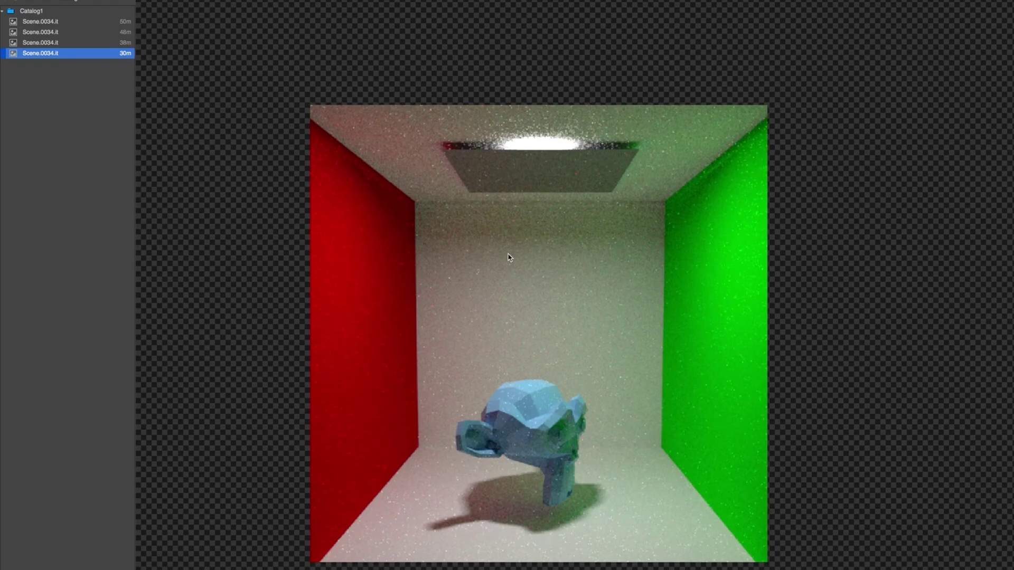
scroll(509, 257, up, 1)
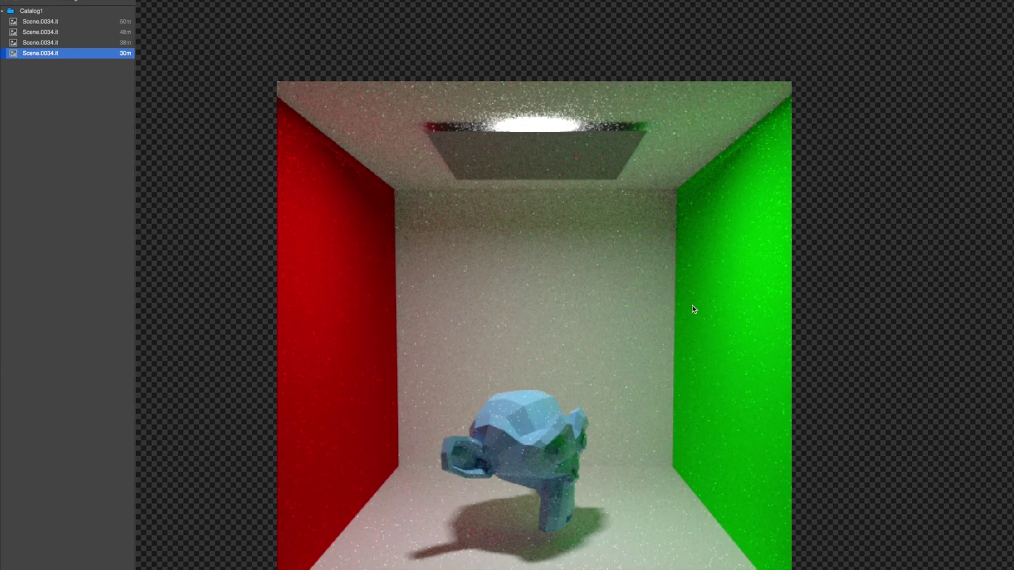
scroll(692, 310, down, 2)
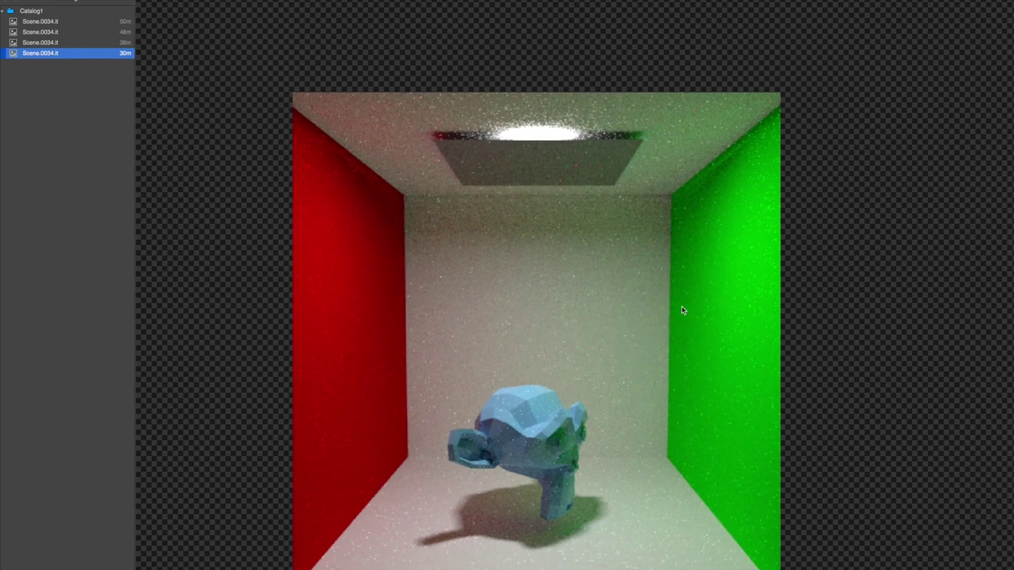